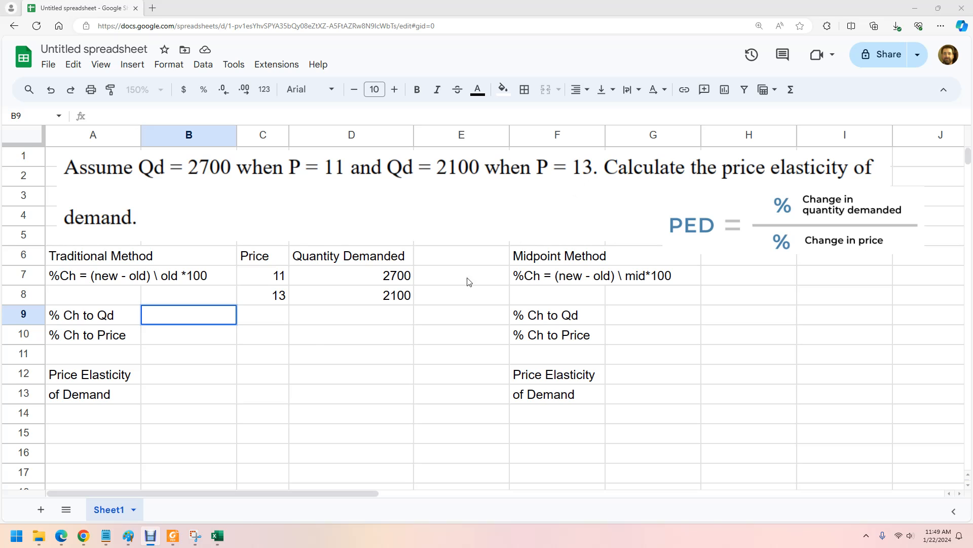
pyautogui.click(287, 302)
pyautogui.moveTo(259, 302); pyautogui.dragTo(356, 296)
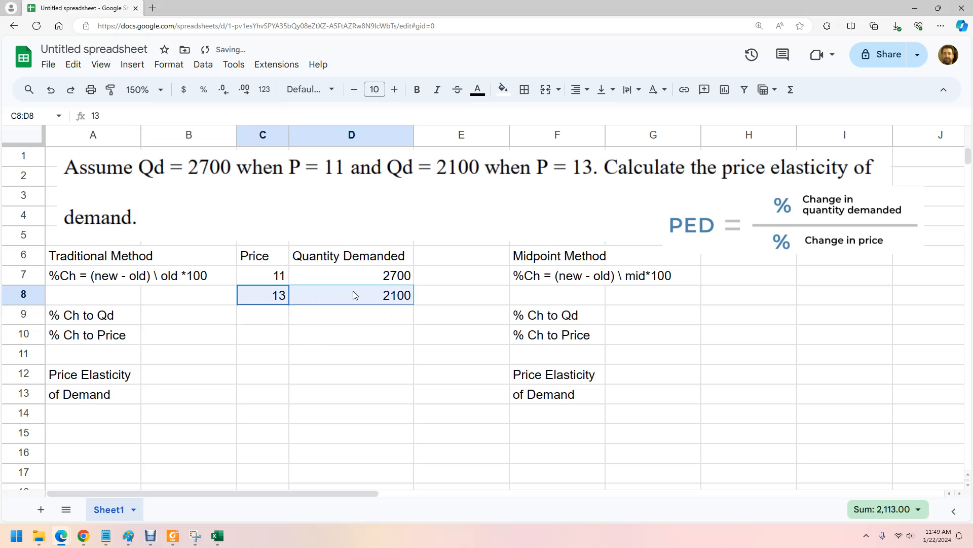
pyautogui.moveTo(246, 278); pyautogui.dragTo(358, 285)
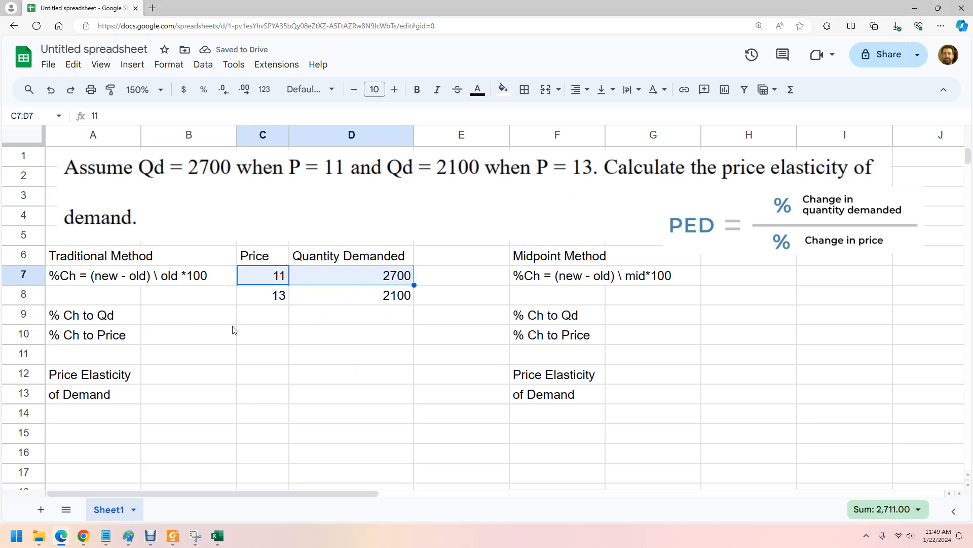
pyautogui.click(293, 354)
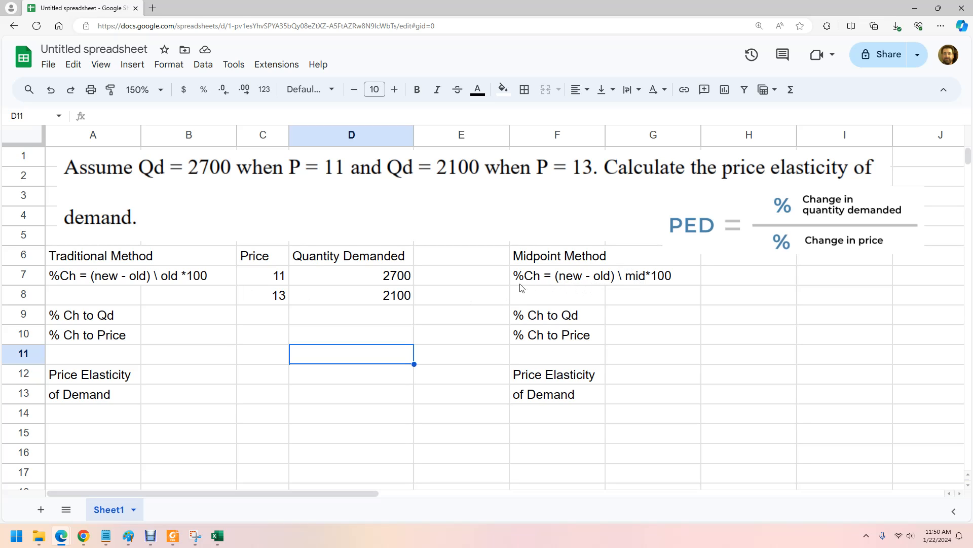
pyautogui.click(427, 263)
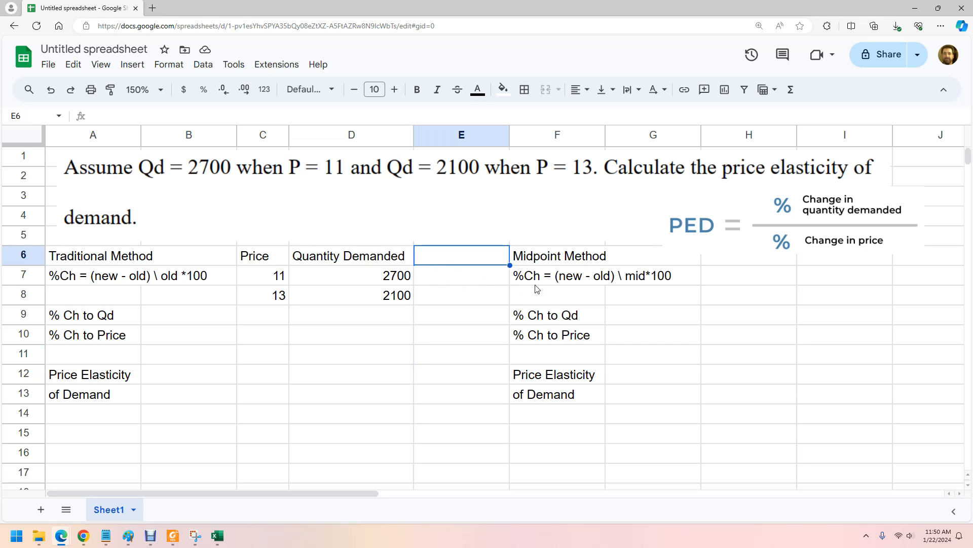
pyautogui.write('Mi')
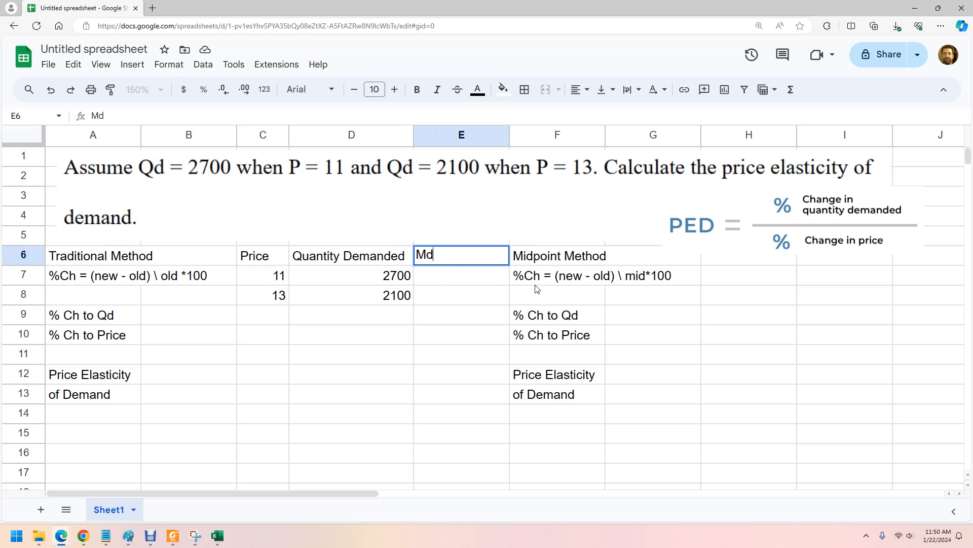
pyautogui.write('dpoints')
pyautogui.press('Return')
pyautogui.write('=')
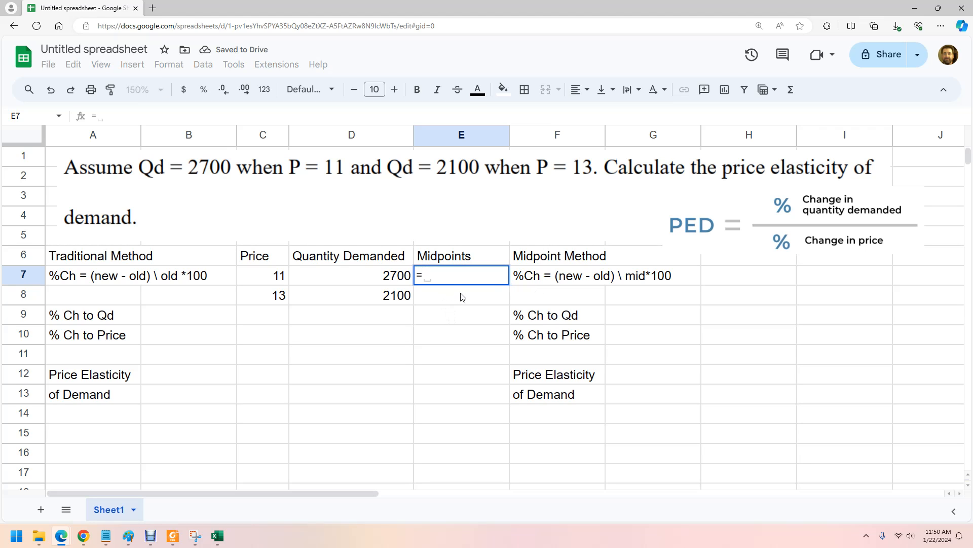
pyautogui.press('BackSpace')
pyautogui.click(441, 261)
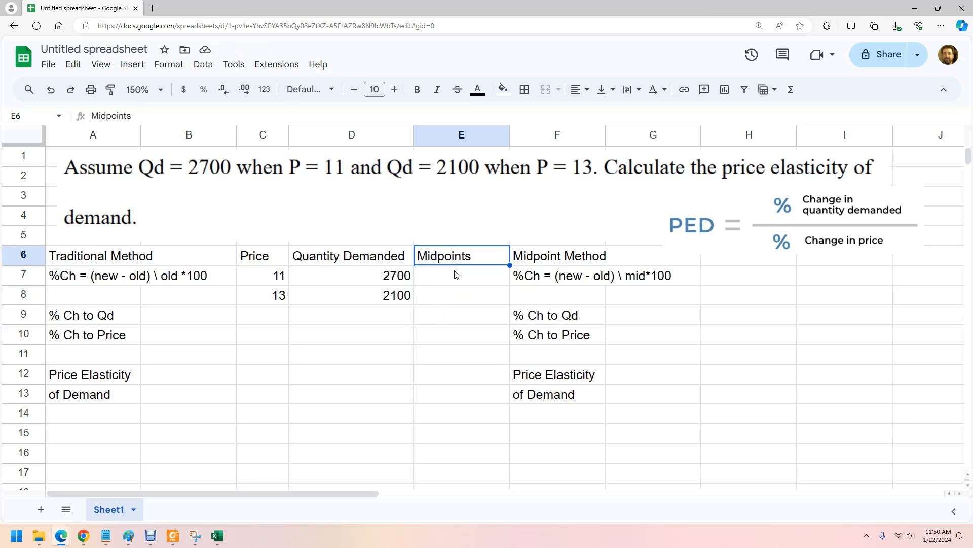
pyautogui.press('Delete')
pyautogui.click(16, 315)
pyautogui.rightClick(16, 315)
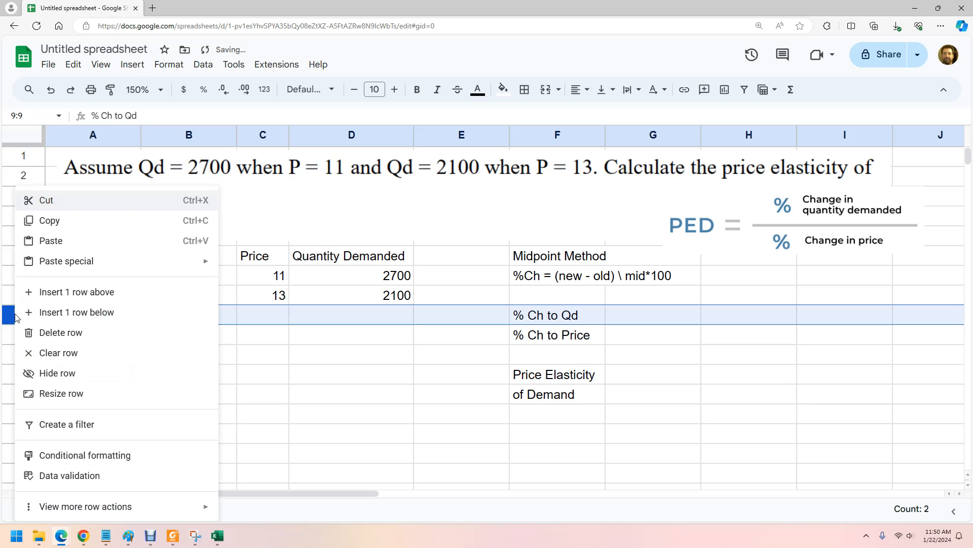
pyautogui.click(102, 312)
pyautogui.hotkey('ctrl', 'z')
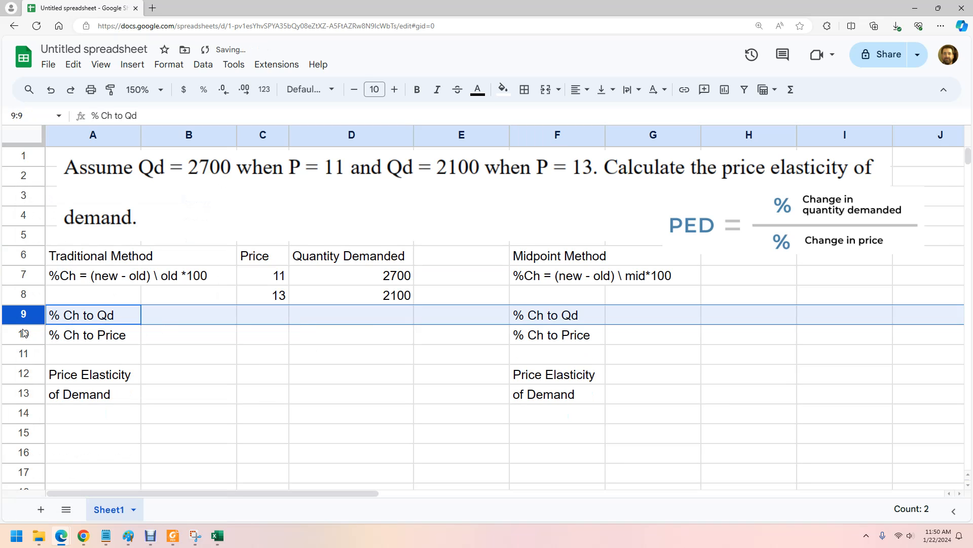
# Insert one row above the % Ch to Qd row and label cell B9 Midpoints.
pyautogui.rightClick(15, 313)
pyautogui.click(69, 296)
pyautogui.click(192, 317)
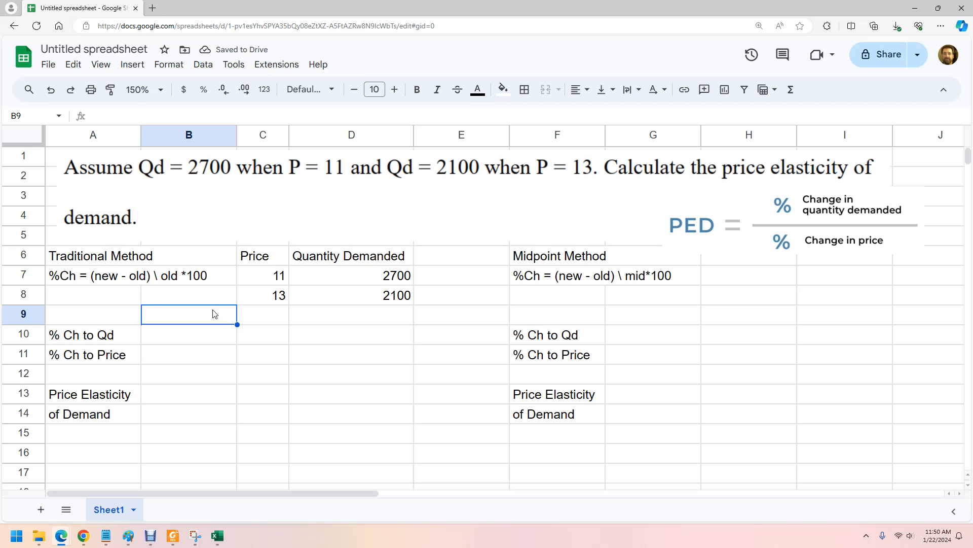
pyautogui.write('Midpoints')
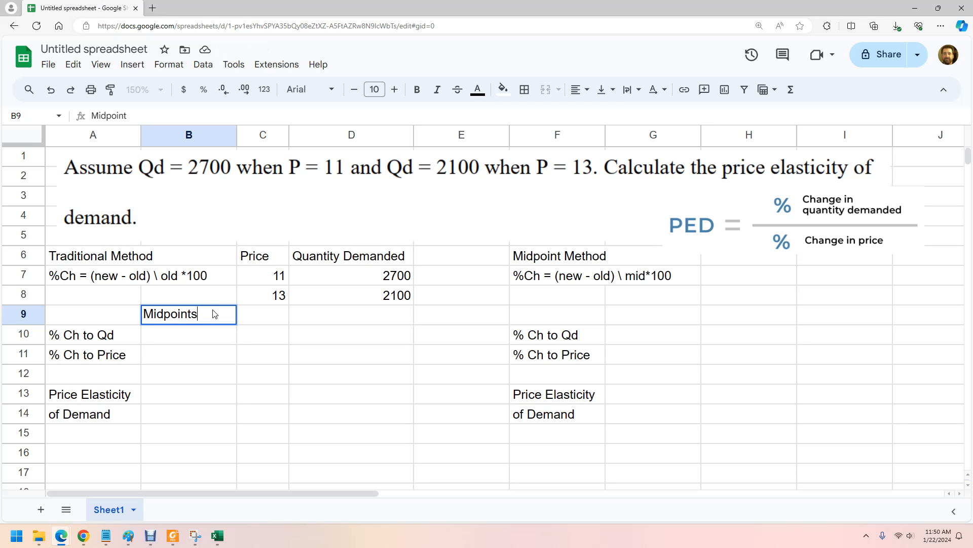
pyautogui.press('Tab')
# Calculate the price midpoint in C9 with the formula =(C8+C7)/2.
pyautogui.write('=')
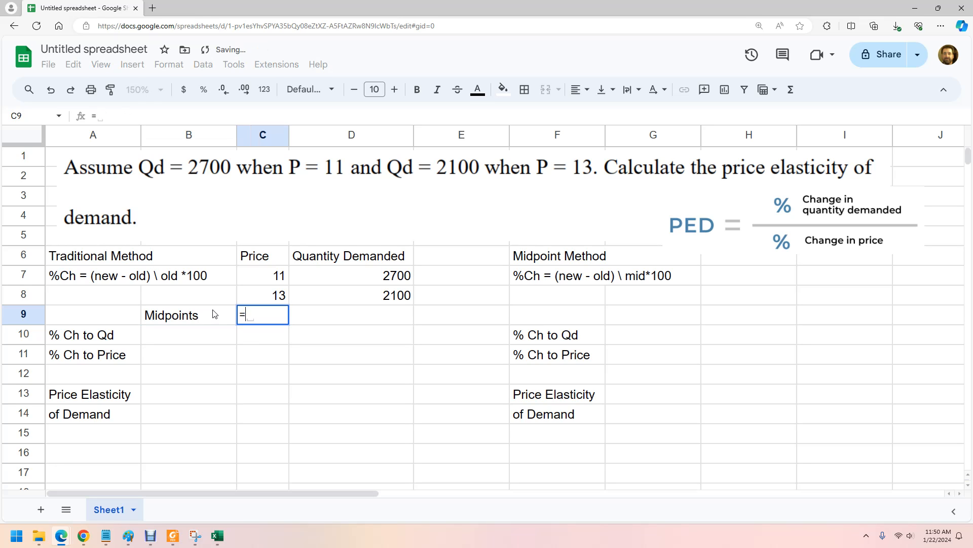
pyautogui.click(282, 304)
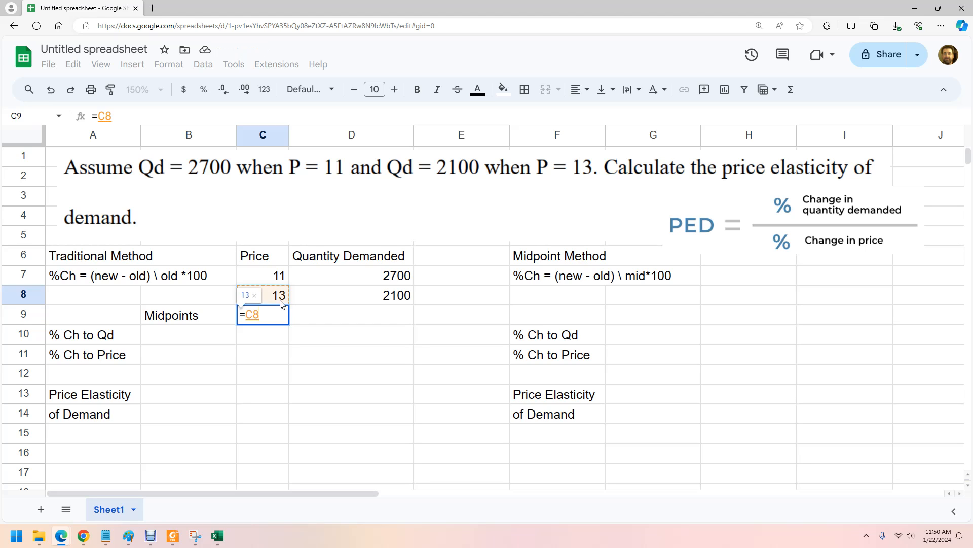
pyautogui.write('+')
pyautogui.click(283, 276)
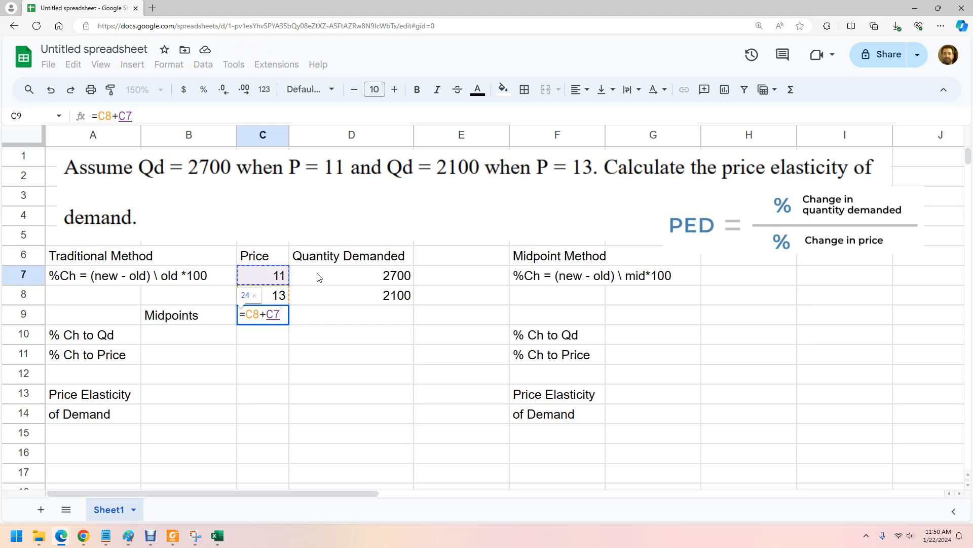
pyautogui.write(')')
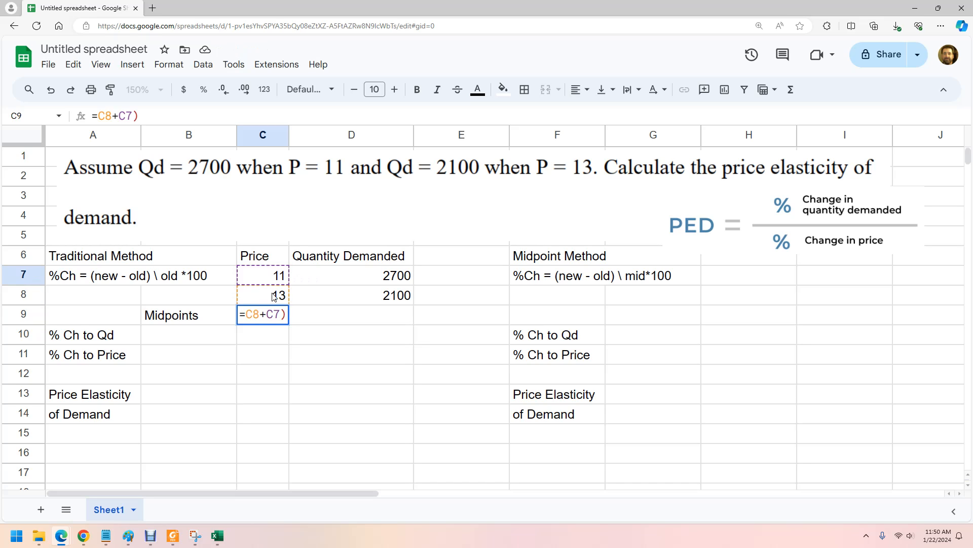
pyautogui.click(243, 314)
pyautogui.write('(')
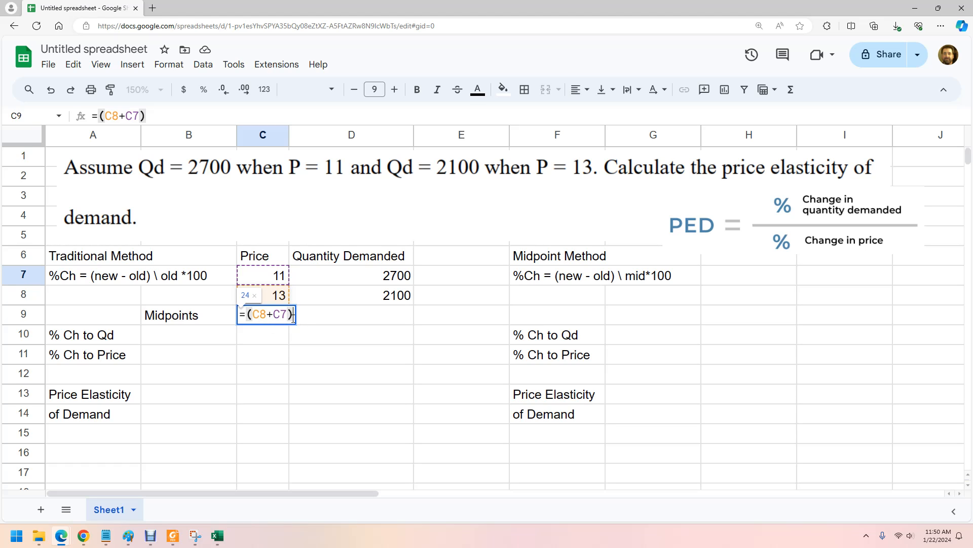
pyautogui.write('/2')
pyautogui.press('Return')
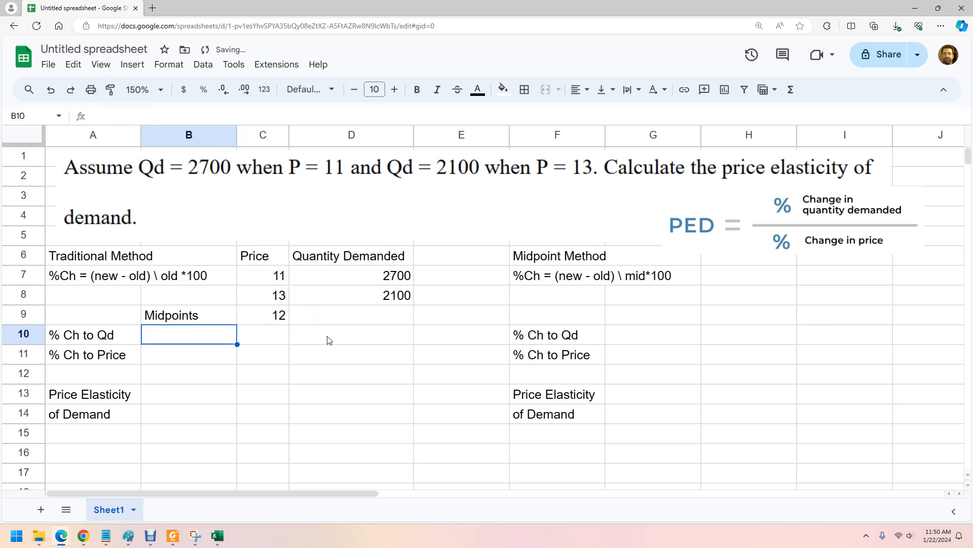
# Copy the midpoint formula from C9 across to D9 for the quantity demanded.
pyautogui.click(283, 321)
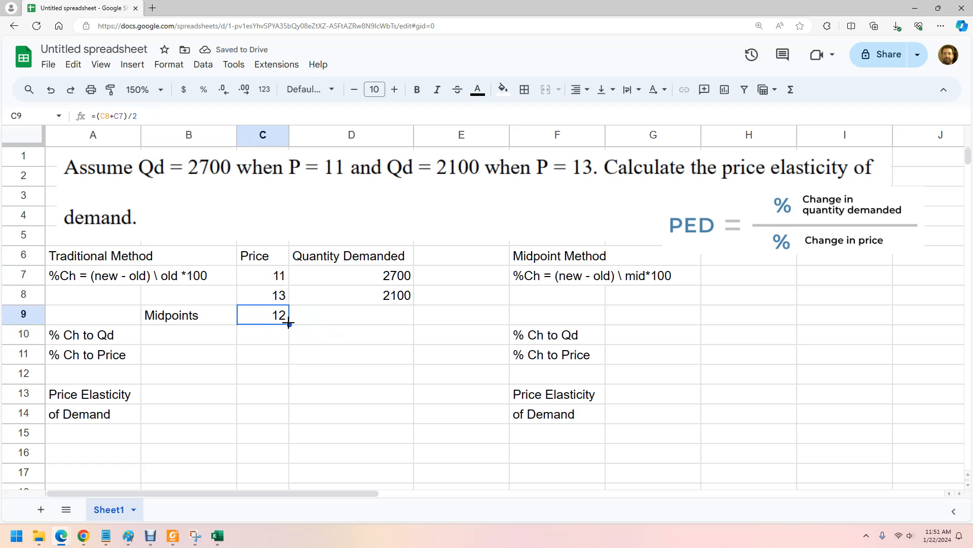
pyautogui.moveTo(289, 324); pyautogui.dragTo(380, 322)
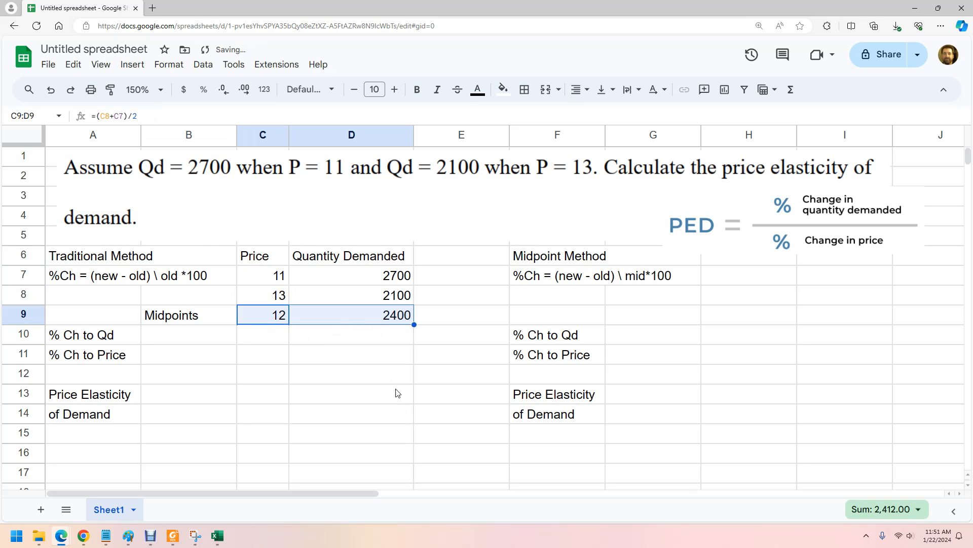
pyautogui.click(411, 361)
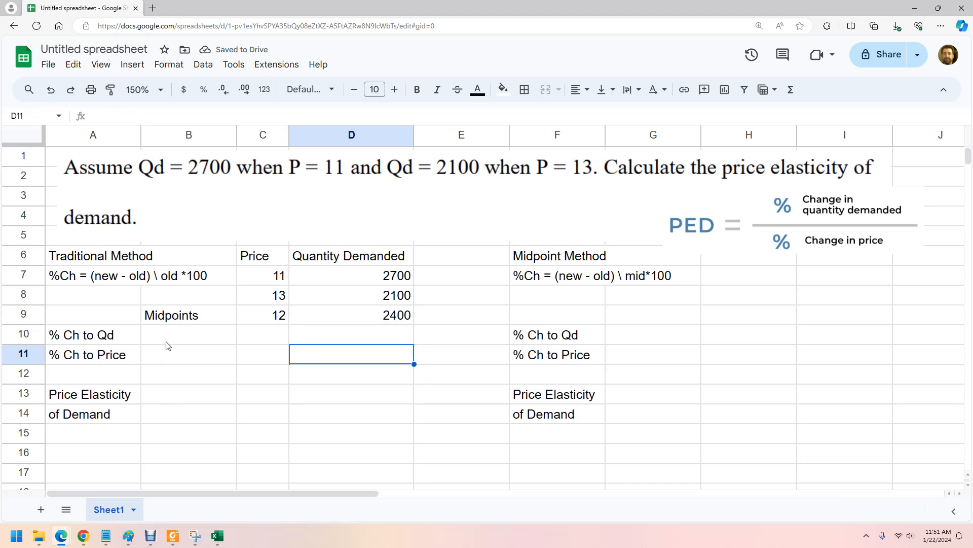
# Calculate the traditional-method change in quantity demanded in B10 with the formula =(D8-D7)/D7.
pyautogui.click(180, 341)
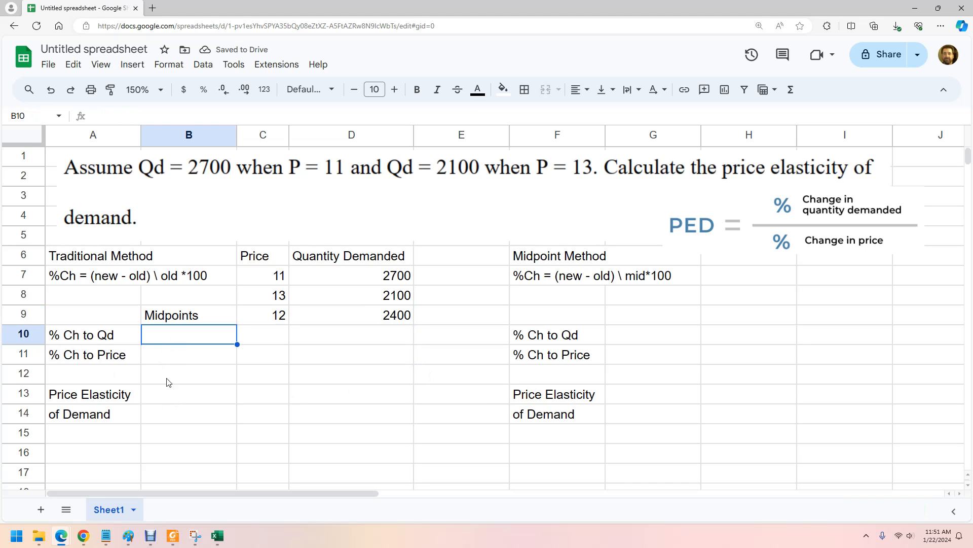
pyautogui.write('=(')
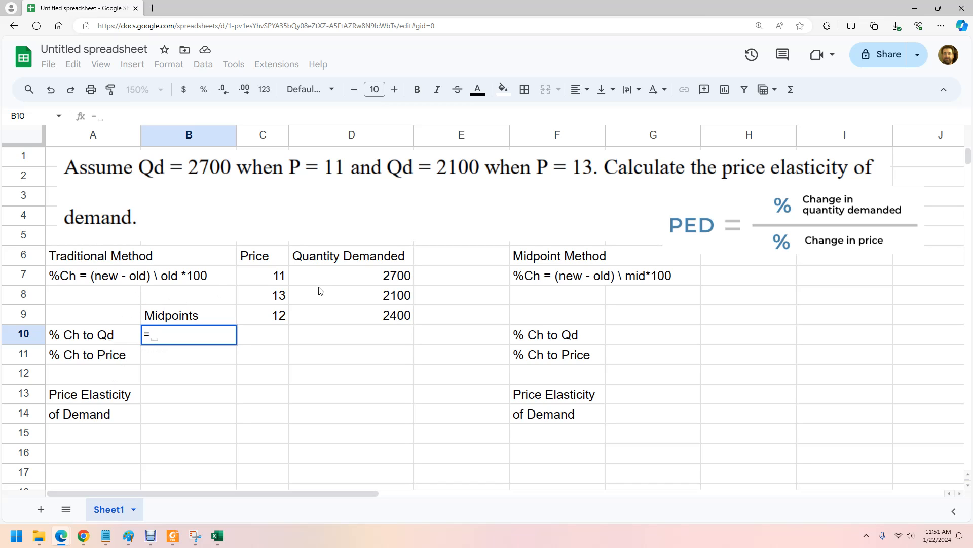
pyautogui.click(369, 302)
pyautogui.write('-')
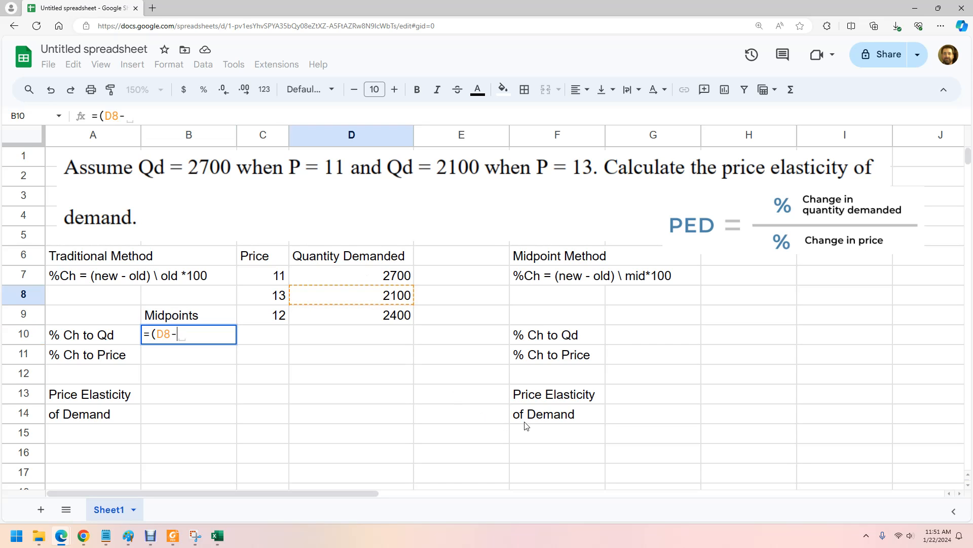
pyautogui.click(388, 278)
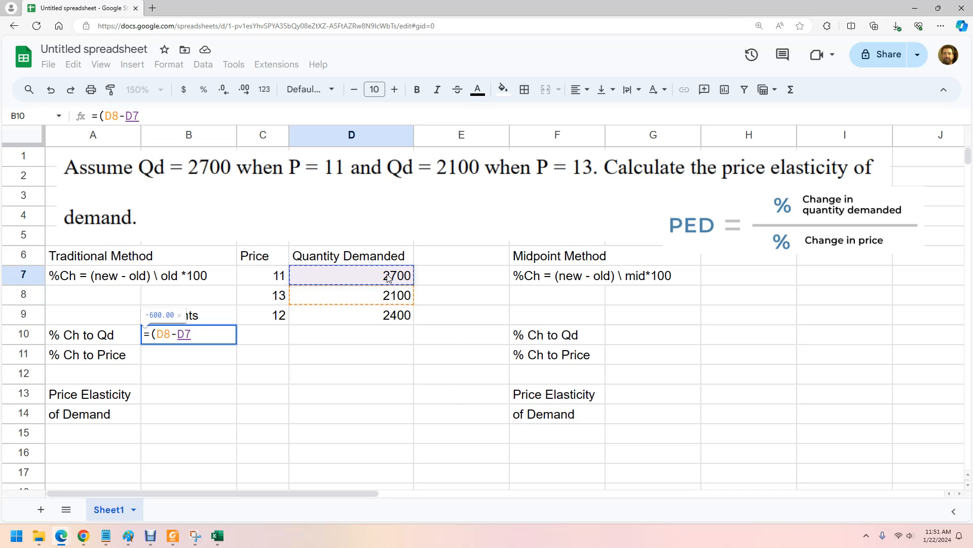
pyautogui.write(')')
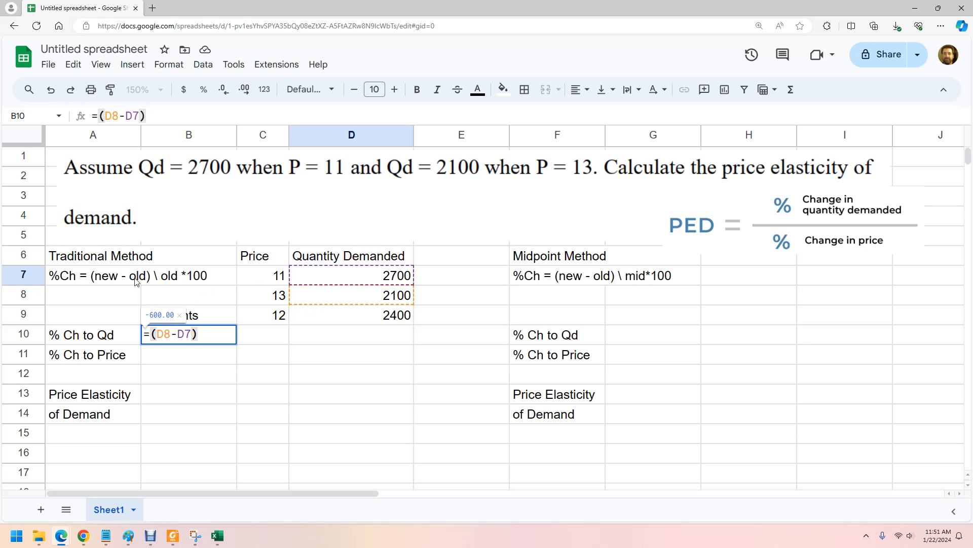
pyautogui.write('/')
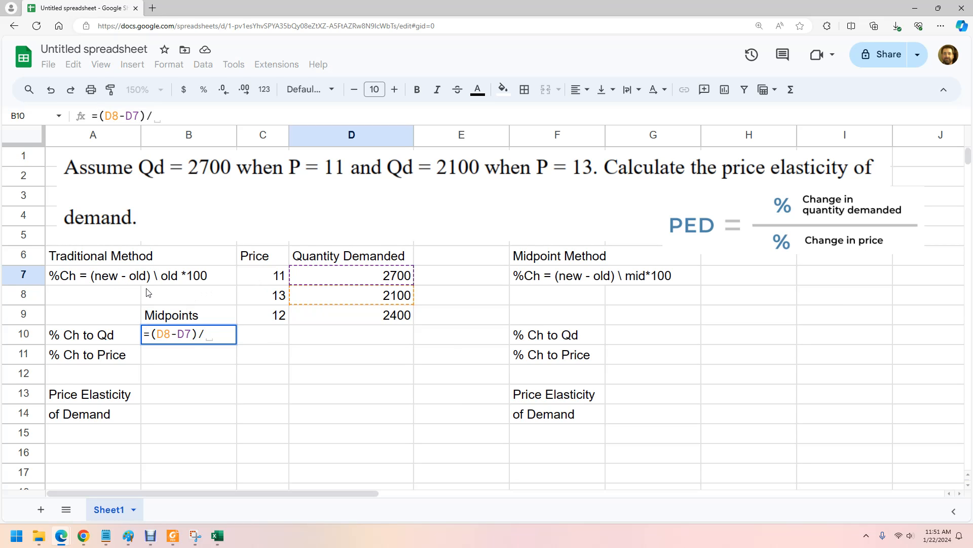
pyautogui.press('BackSpace')
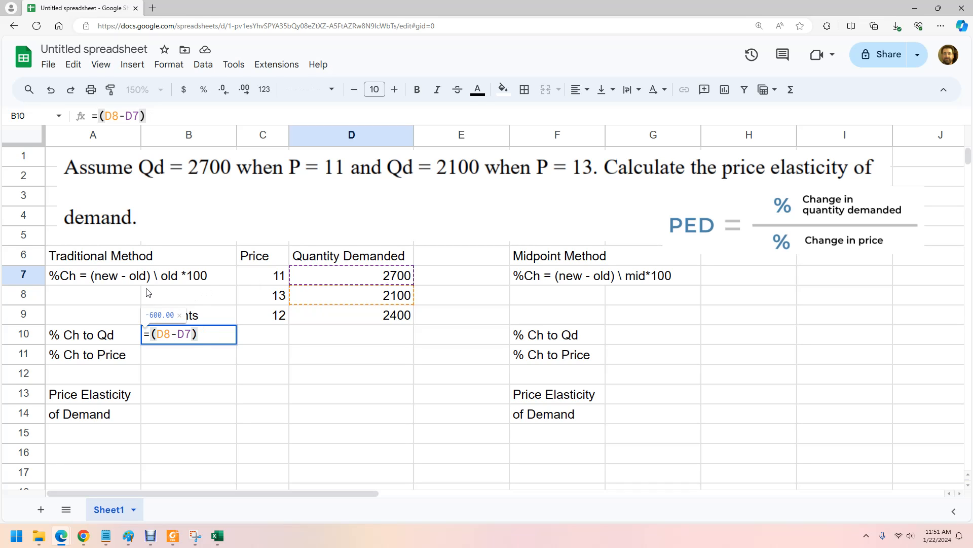
pyautogui.write('/')
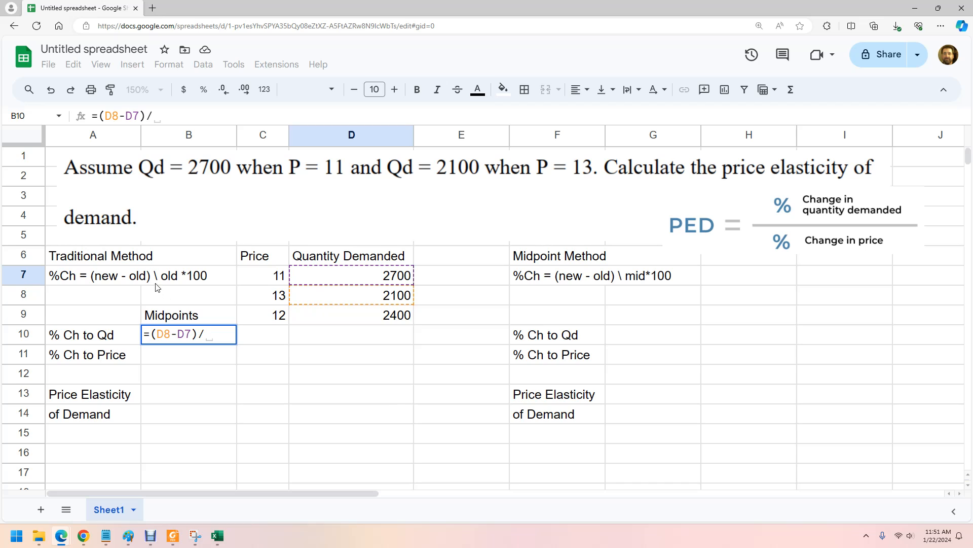
pyautogui.click(331, 282)
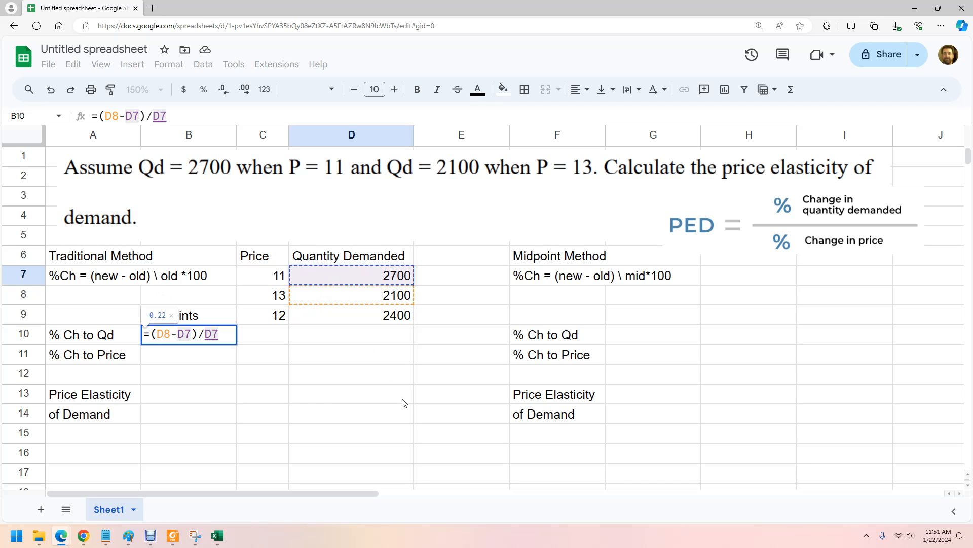
pyautogui.write(')')
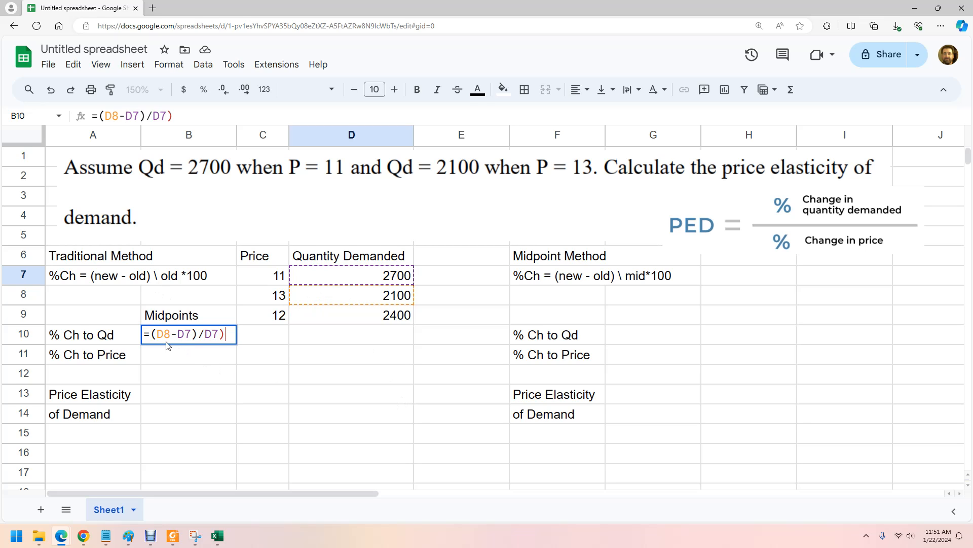
pyautogui.press('Return')
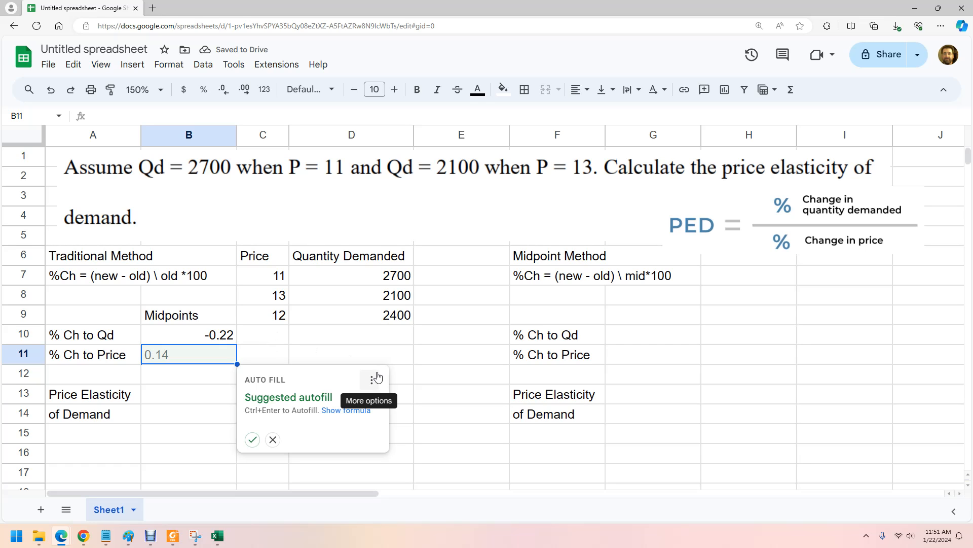
# Accept the suggested autofill for B11 and format the quantity change in B10 as a percentage.
pyautogui.click(252, 439)
pyautogui.click(305, 421)
pyautogui.click(205, 335)
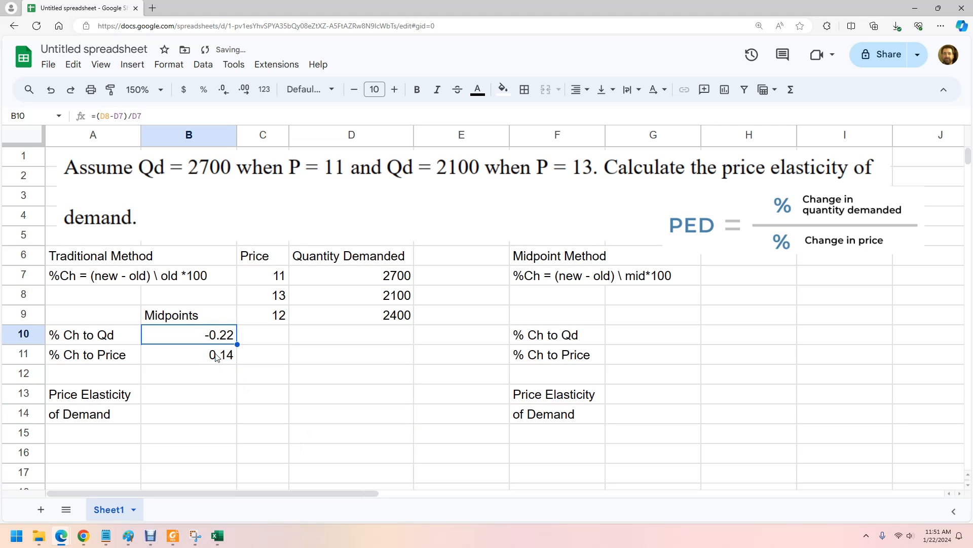
pyautogui.click(213, 91)
# Clear the autofilled formula from the % Ch to Price cell B11.
pyautogui.click(197, 363)
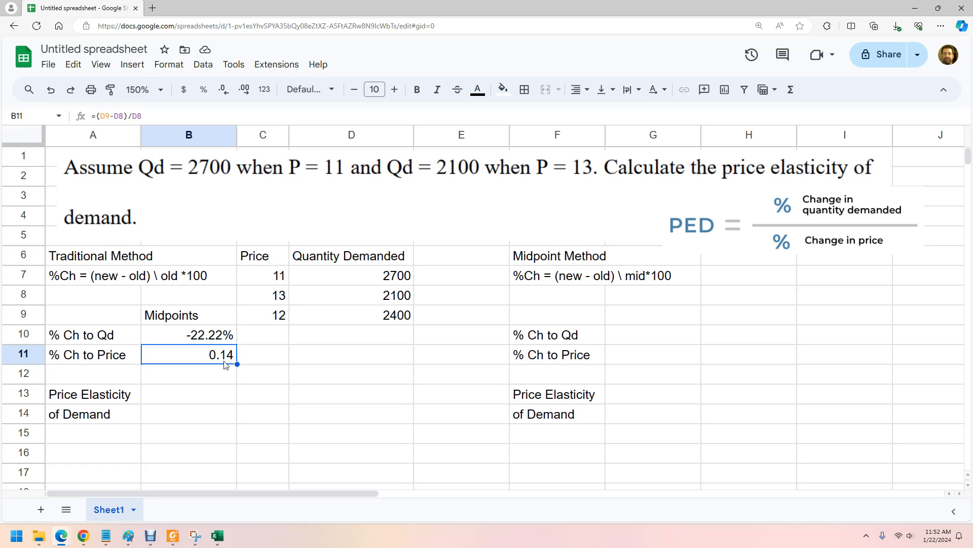
pyautogui.press('Delete')
pyautogui.click(223, 341)
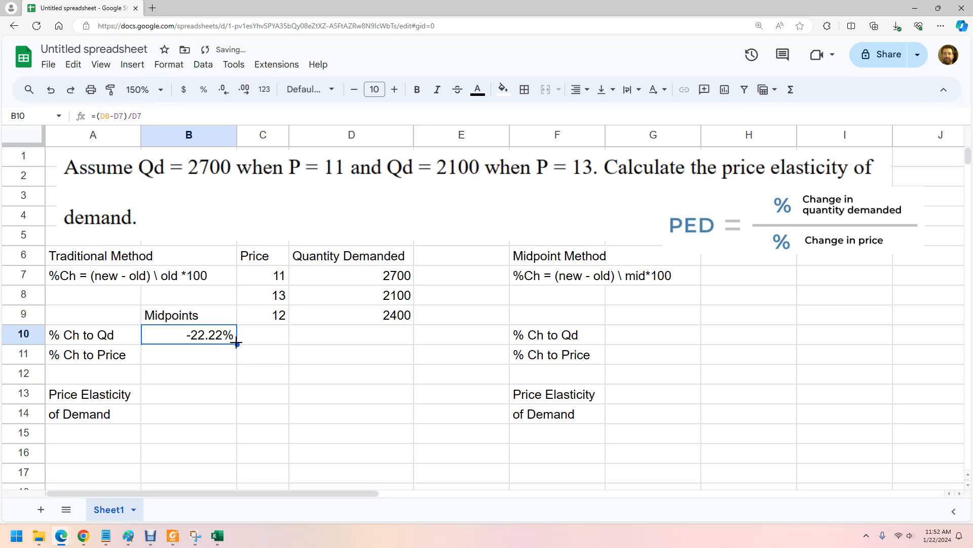
# Calculate the traditional-method change in price in B11 with the formula =(C8-C7)/C7 and format it as a percentage.
pyautogui.click(208, 358)
pyautogui.write('=')
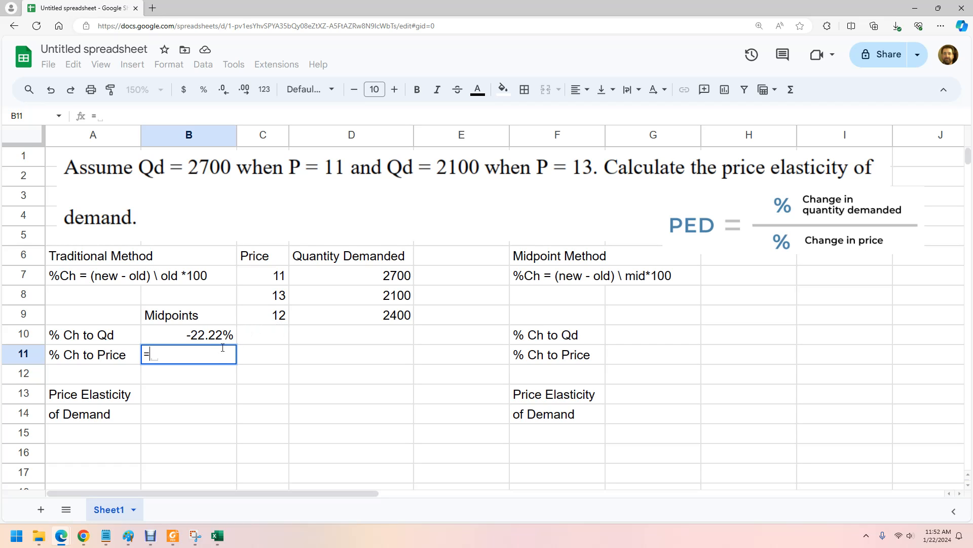
pyautogui.click(266, 299)
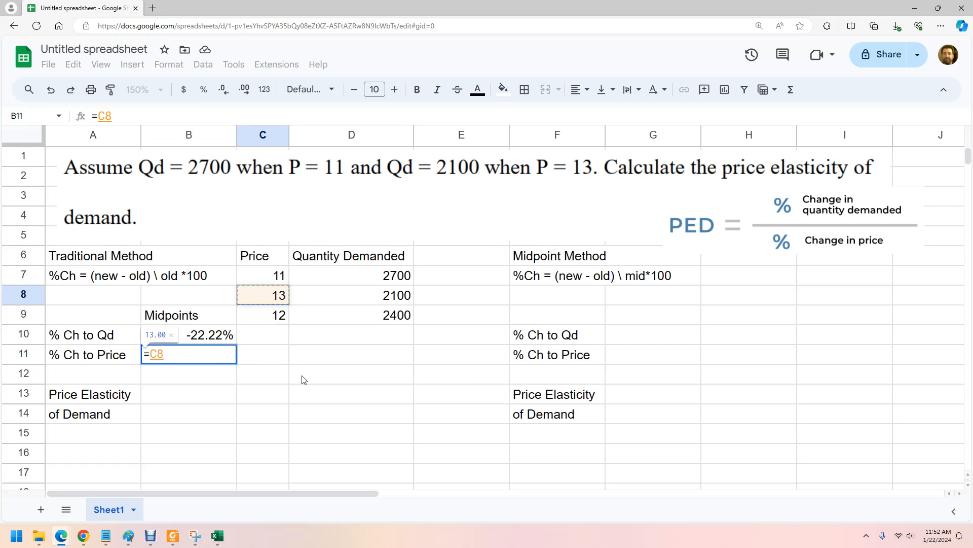
pyautogui.write('-')
pyautogui.click(274, 276)
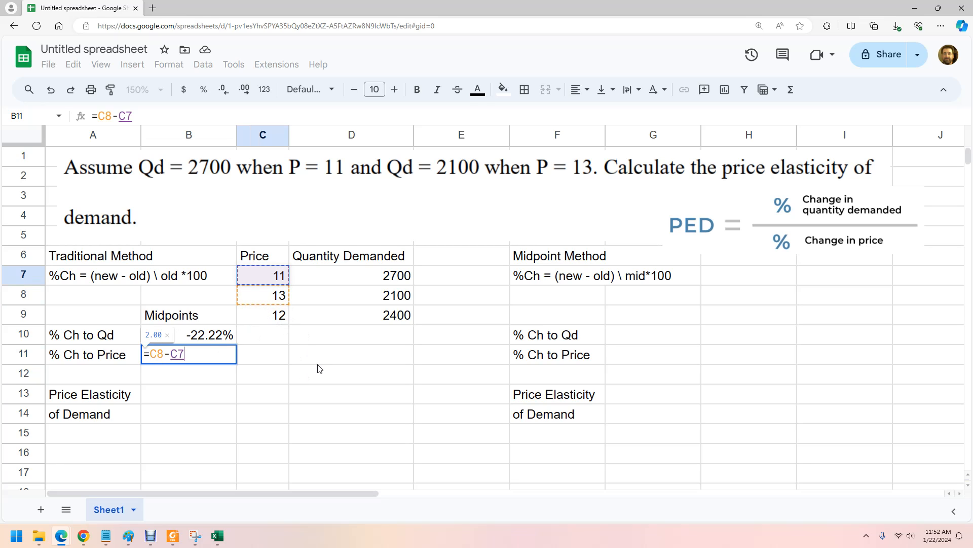
pyautogui.write(')')
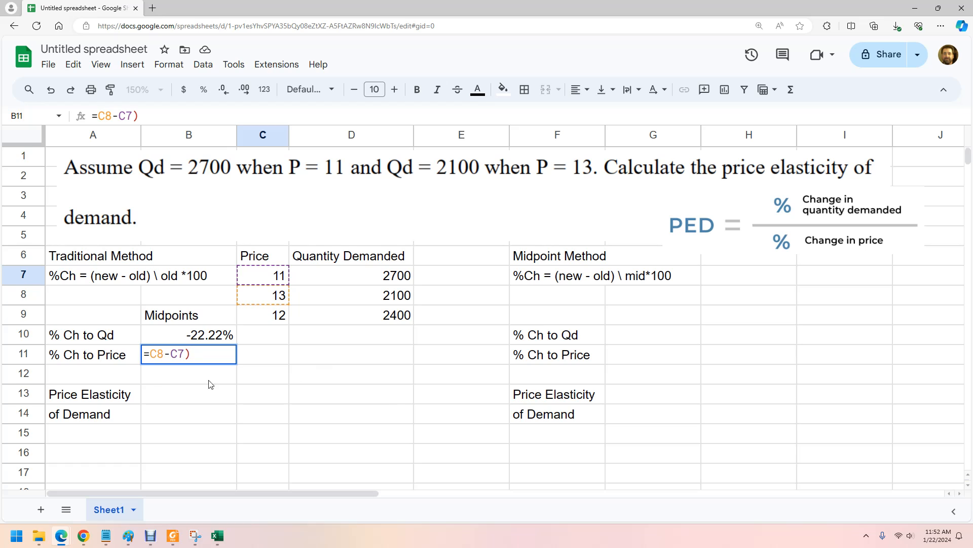
pyautogui.click(151, 355)
pyautogui.write('(')
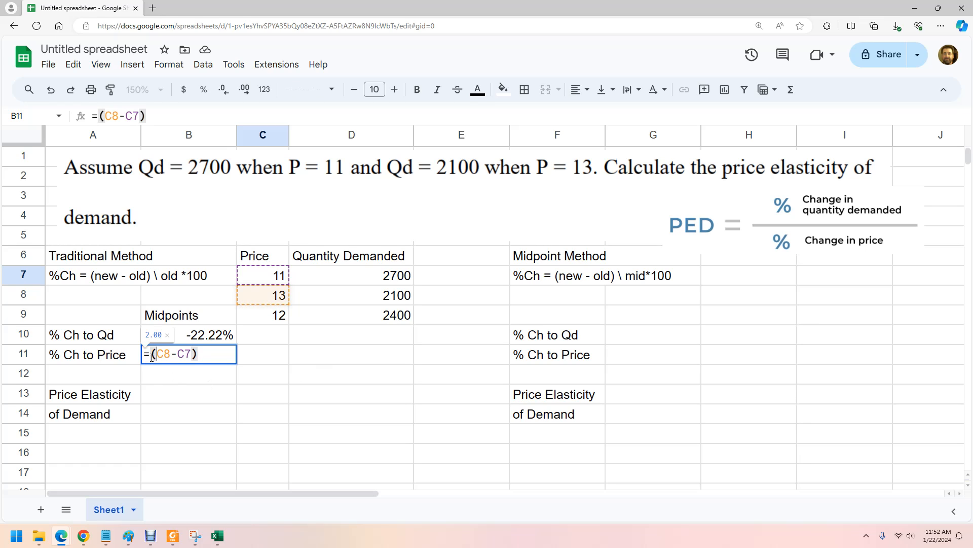
pyautogui.write('/')
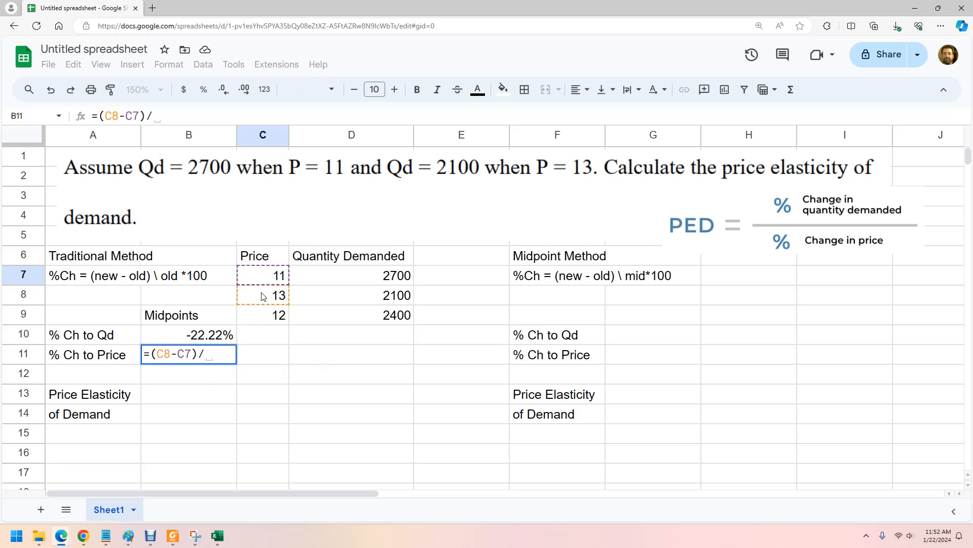
pyautogui.click(272, 278)
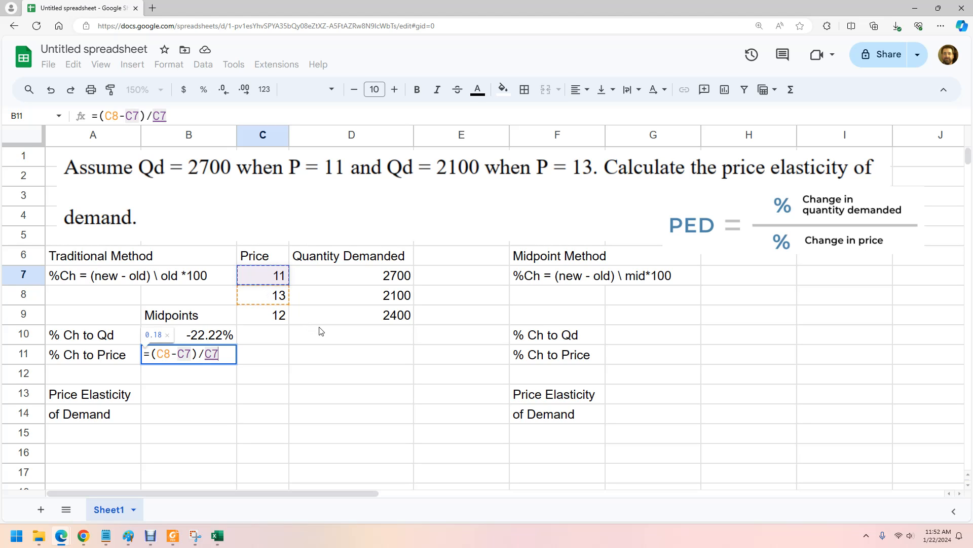
pyautogui.press('Return')
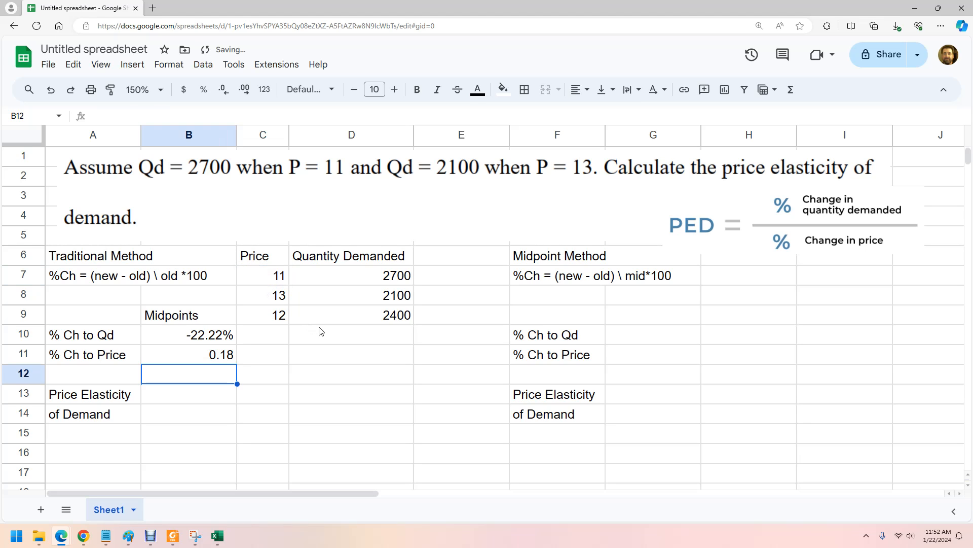
pyautogui.click(227, 360)
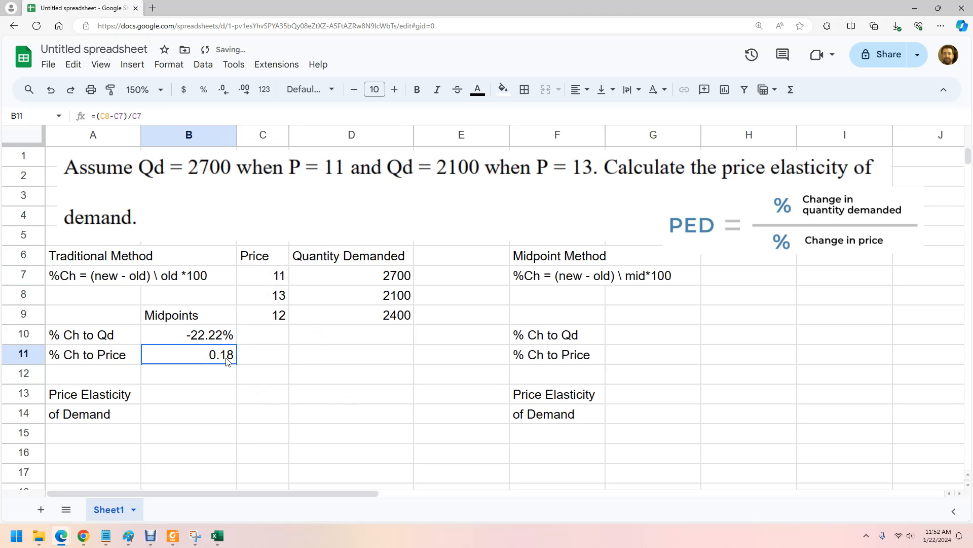
pyautogui.click(204, 90)
# Calculate the traditional-method price elasticity of demand in B13 with the formula =B10/B11.
pyautogui.click(194, 400)
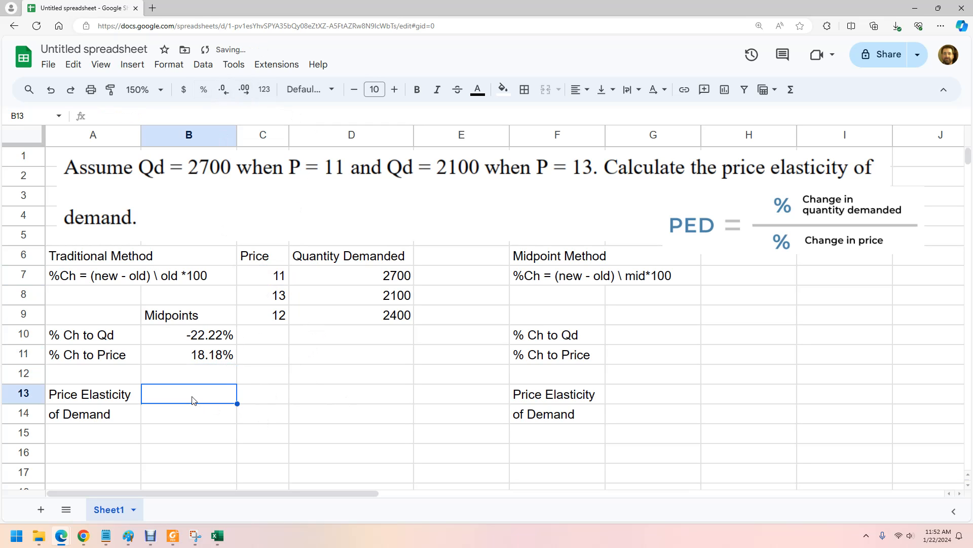
pyautogui.write('=')
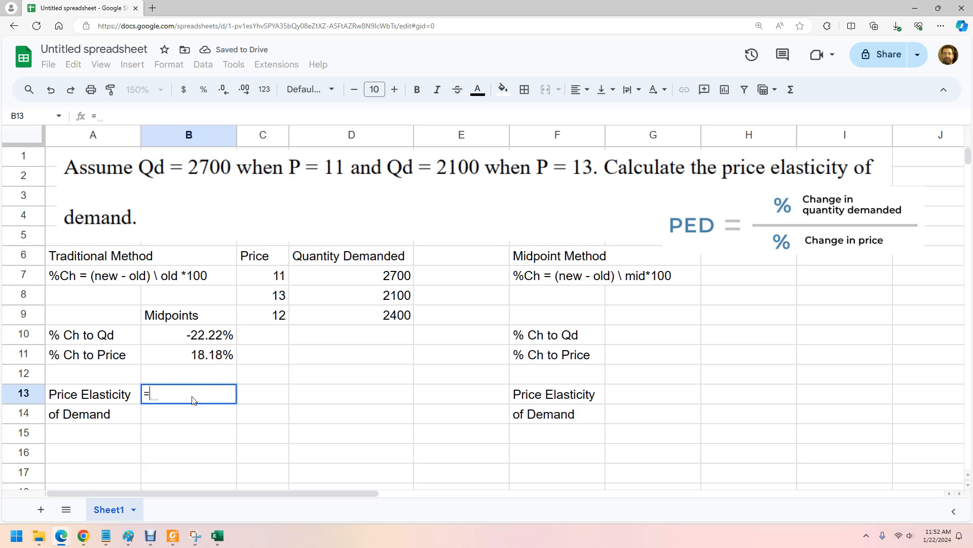
pyautogui.click(212, 340)
pyautogui.write('/')
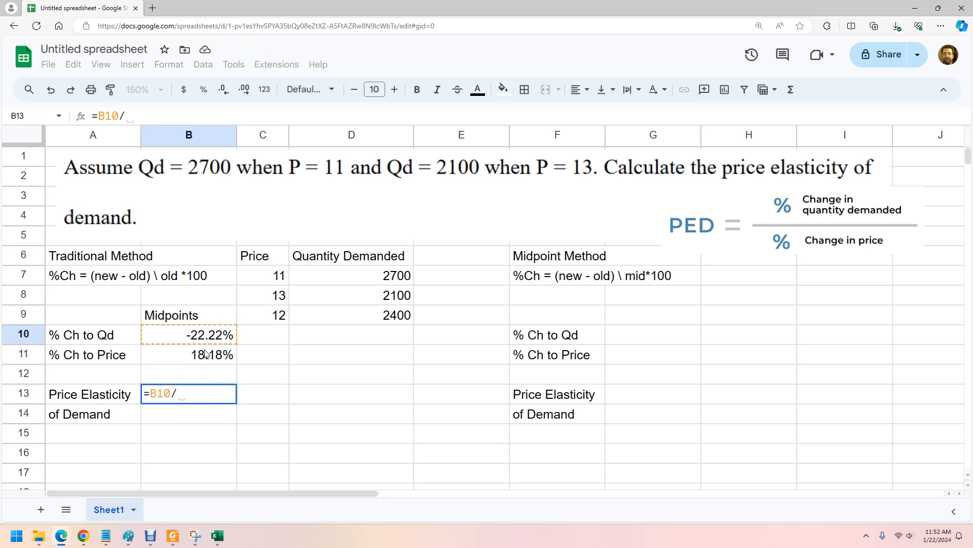
pyautogui.click(205, 353)
pyautogui.press('Return')
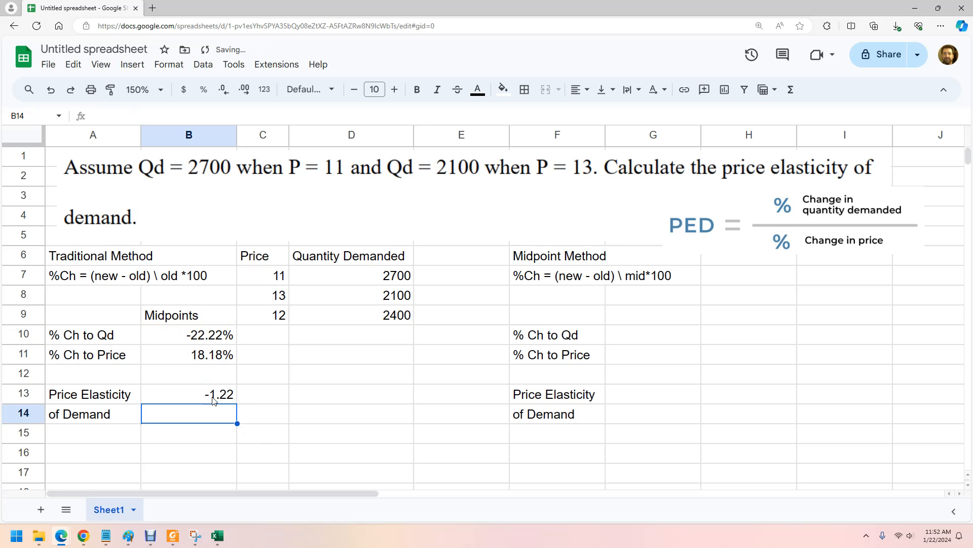
pyautogui.press('Up')
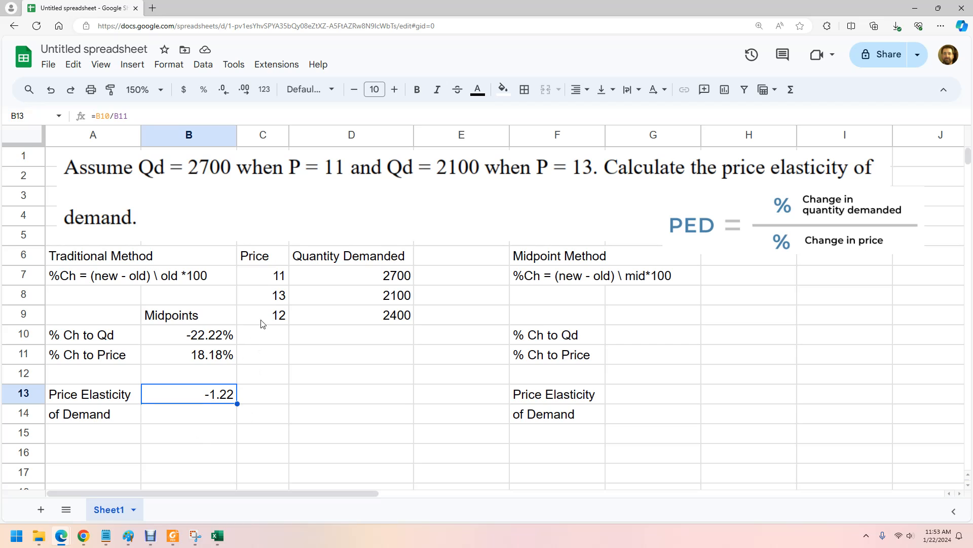
# Try a starting price of 6 in C7 and undo the change.
pyautogui.click(278, 279)
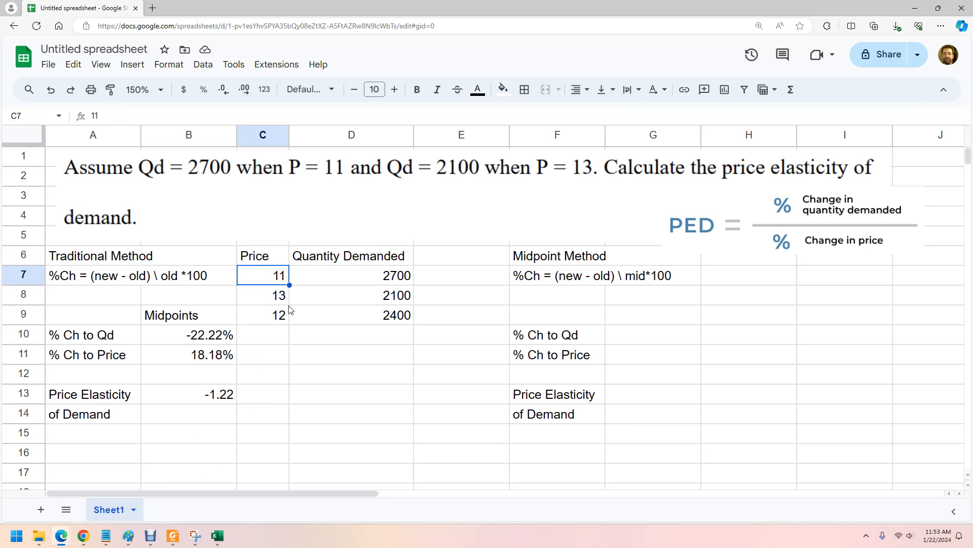
pyautogui.write('6')
pyautogui.press('Return')
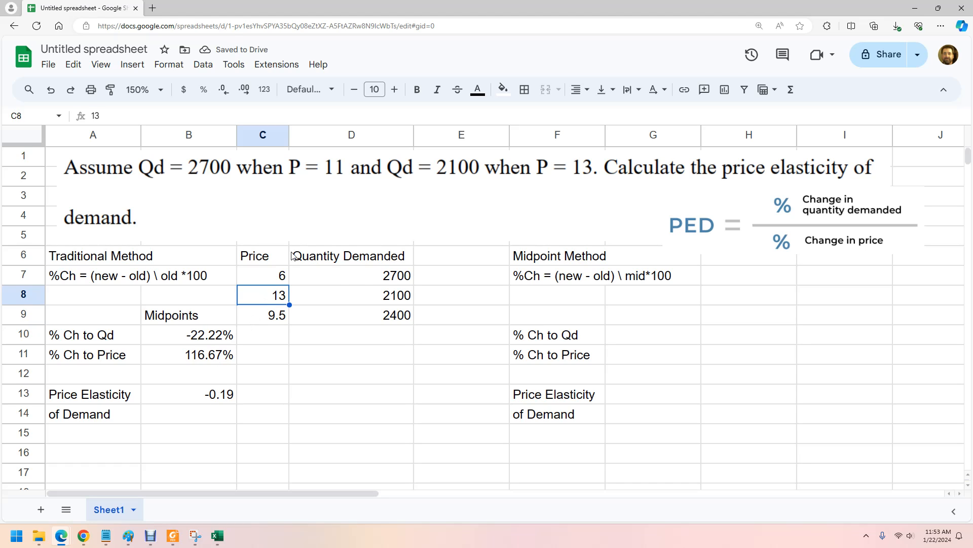
pyautogui.hotkey('ctrl', 'z')
# Try a starting quantity demanded of 3000 in D7 and undo the change.
pyautogui.click(361, 282)
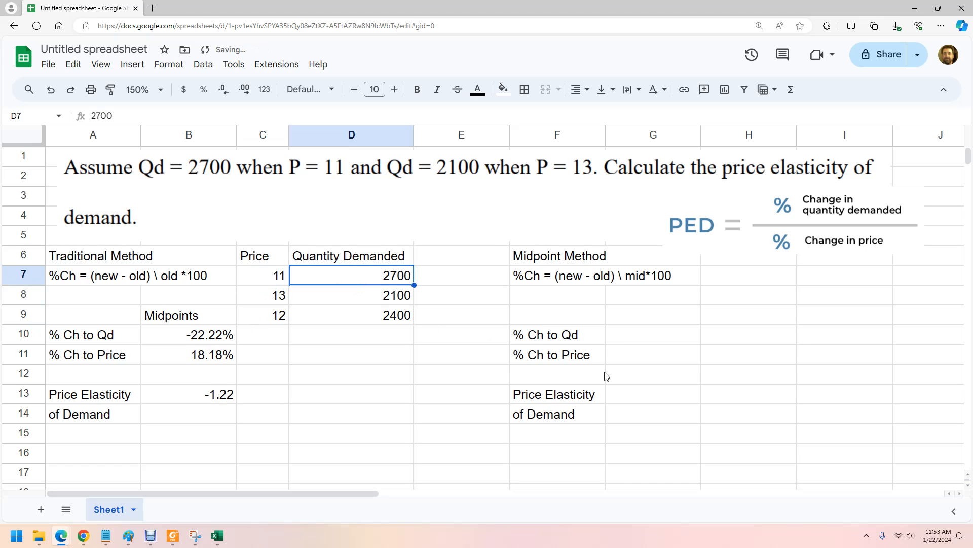
pyautogui.write('3000')
pyautogui.press('Return')
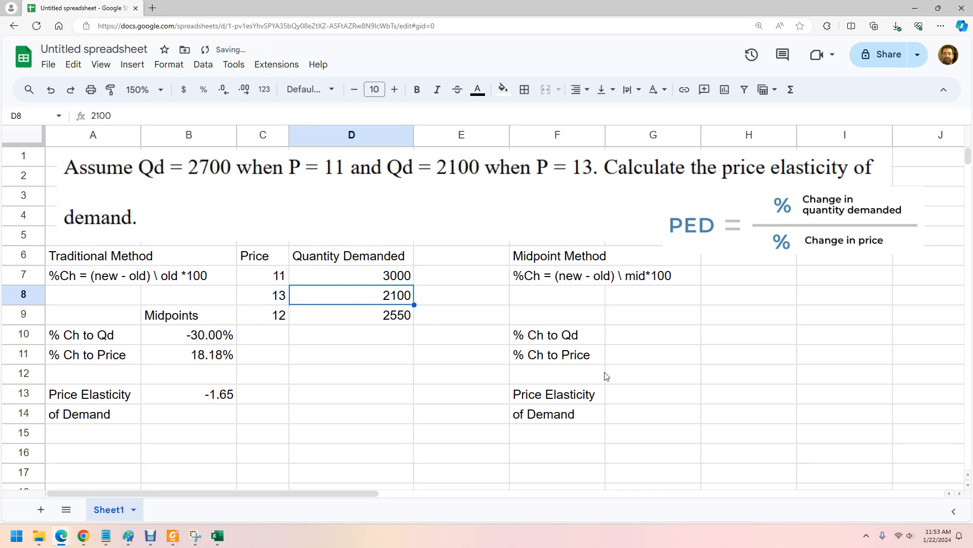
pyautogui.click(371, 282)
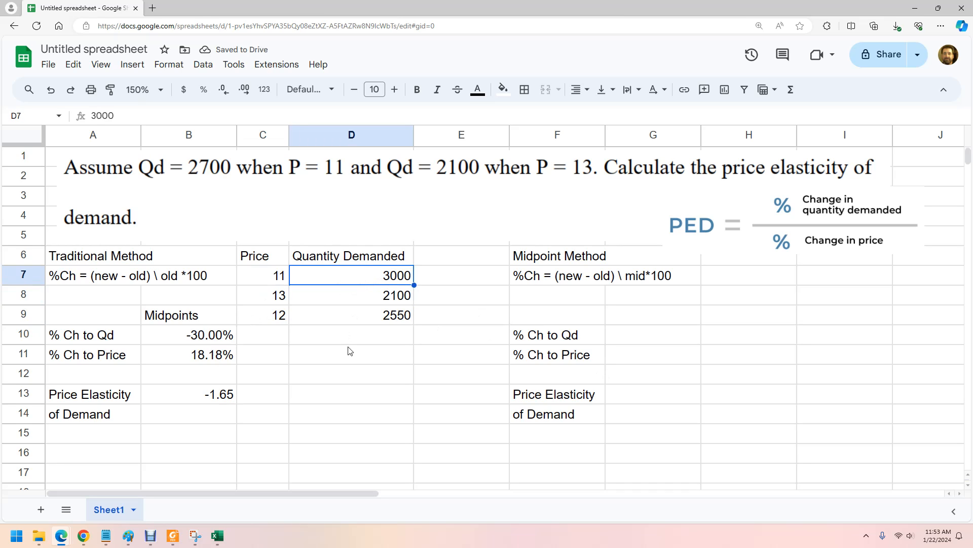
pyautogui.hotkey('ctrl', 'z')
# Try a starting price of 10 in C7 and undo the change.
pyautogui.click(265, 299)
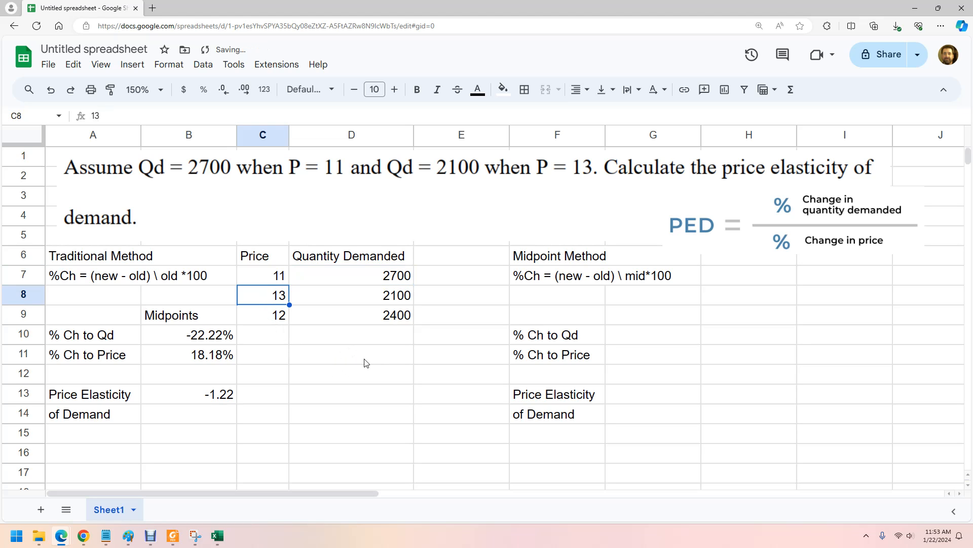
pyautogui.press('Up')
pyautogui.write('10')
pyautogui.press('Return')
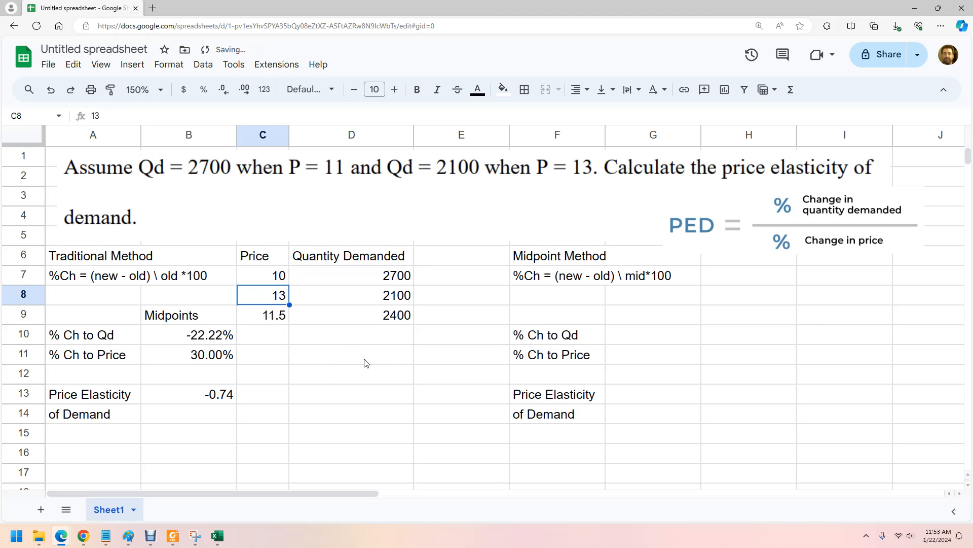
pyautogui.hotkey('ctrl', 'z')
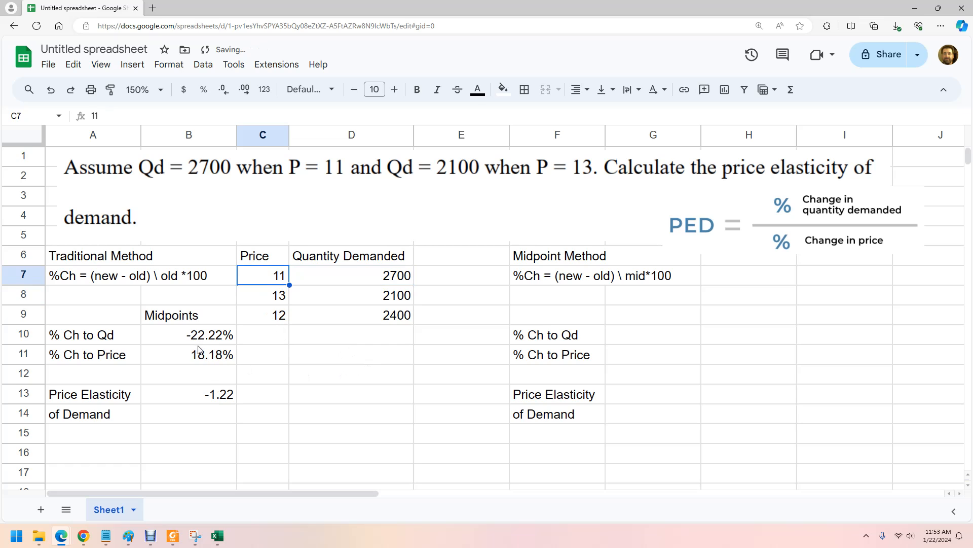
pyautogui.click(385, 318)
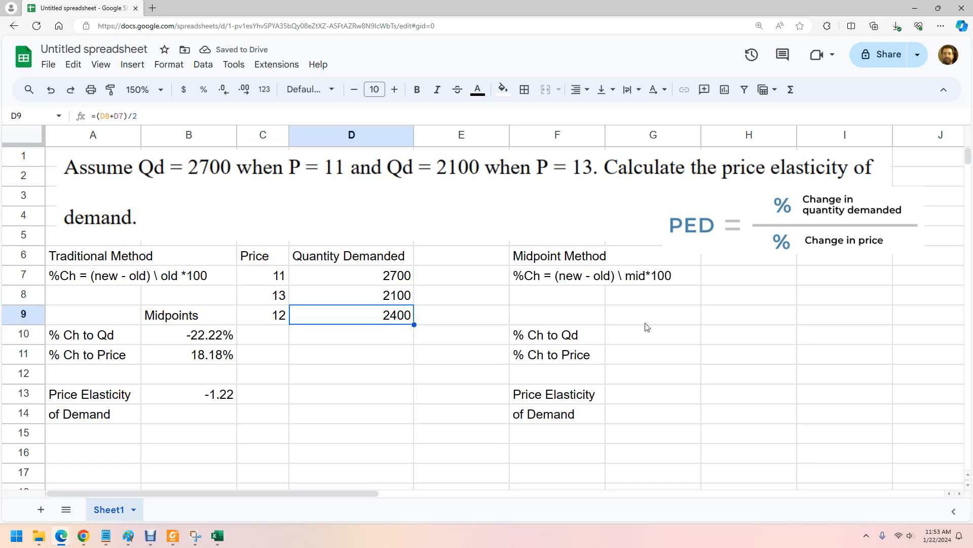
pyautogui.click(640, 334)
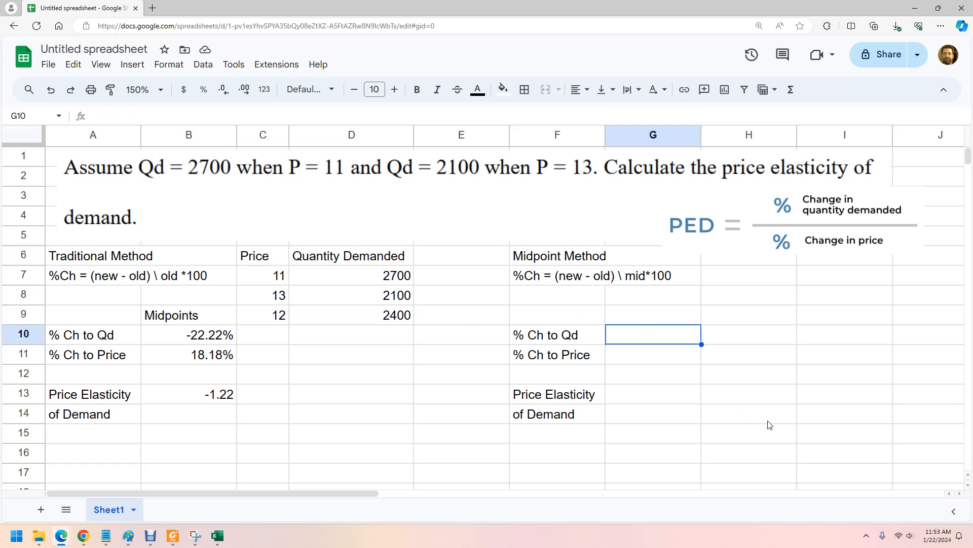
pyautogui.write('=')
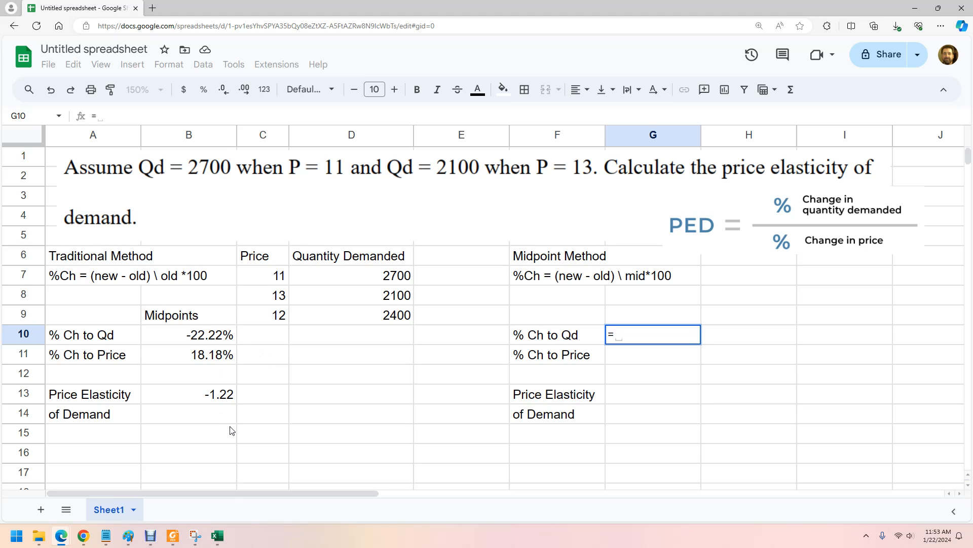
pyautogui.press('Escape')
# Copy the traditional quantity-change formula from B10 into the midpoint method's % Ch to Qd cell G10.
pyautogui.click(211, 342)
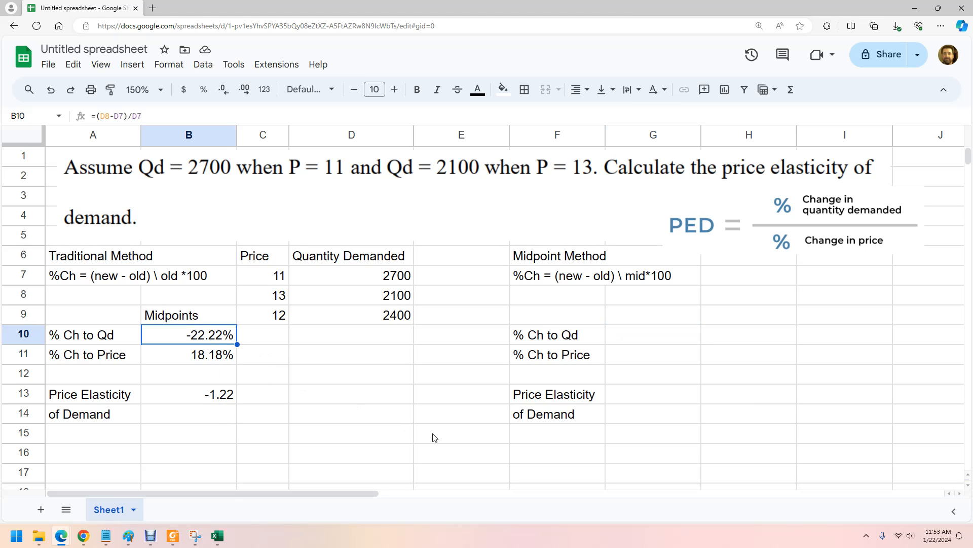
pyautogui.hotkey('ctrl', 'c')
pyautogui.click(625, 340)
pyautogui.hotkey('ctrl', 'v')
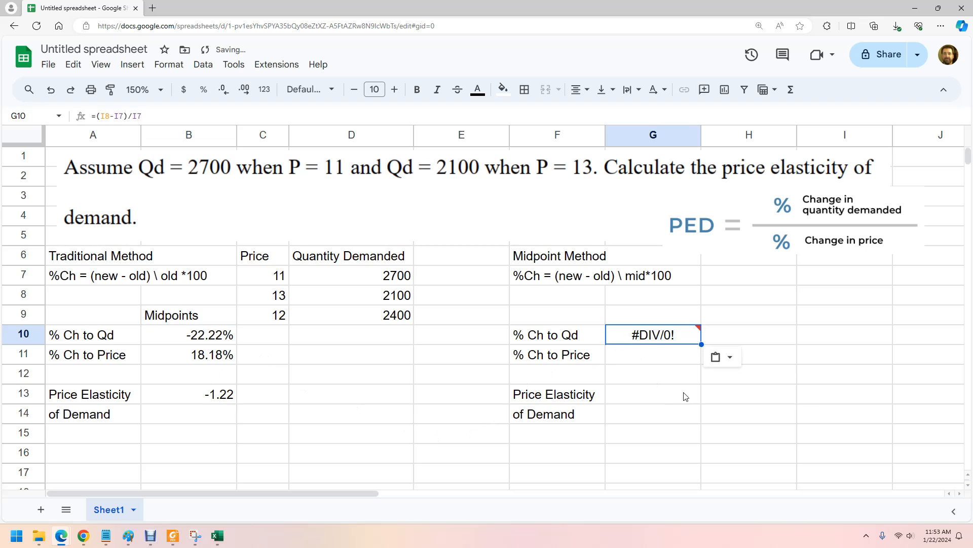
# Change the formula in G10 to =(D8-D7)/D9 so it divides the quantity change by the midpoint quantity.
pyautogui.click(111, 114)
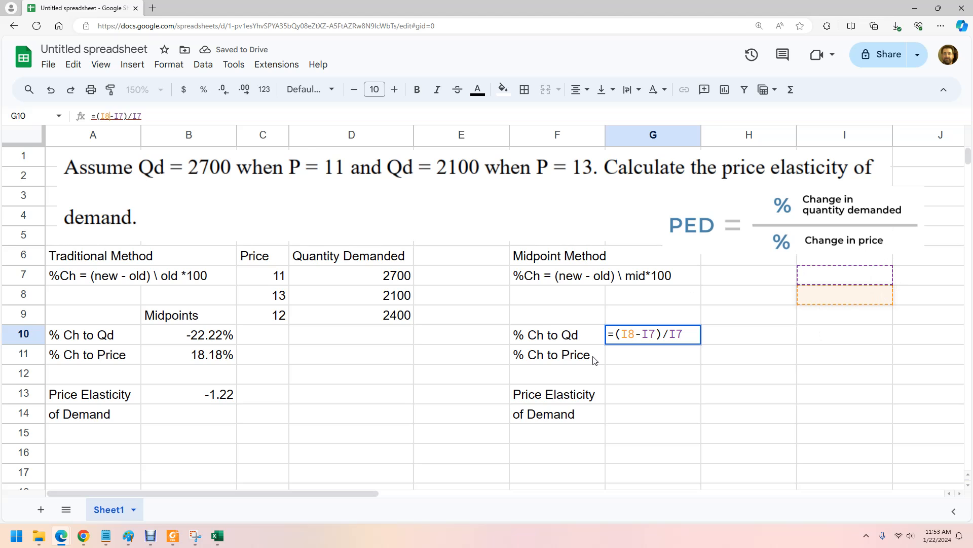
pyautogui.press('BackSpace')
pyautogui.press('BackSpace')
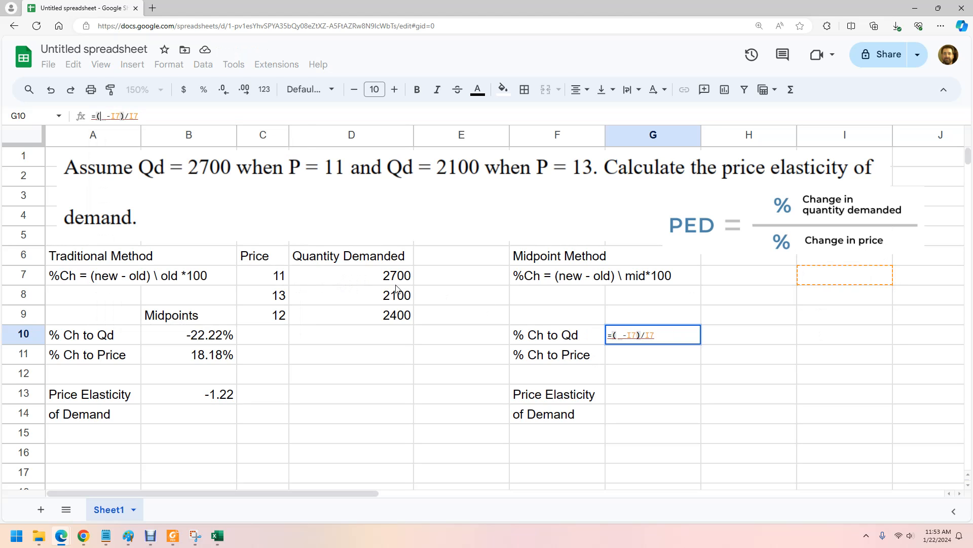
pyautogui.click(378, 304)
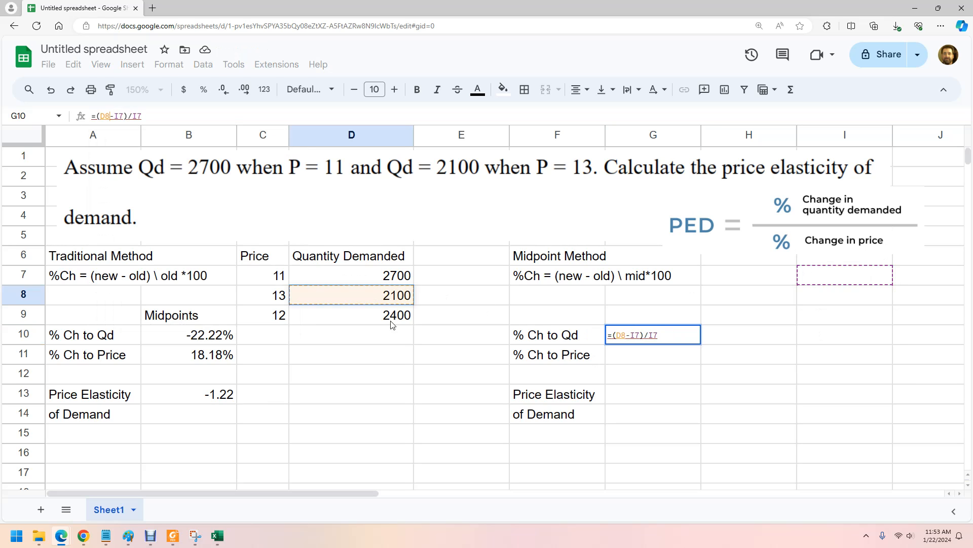
pyautogui.press('Right')
pyautogui.press('Right')
pyautogui.press('Right')
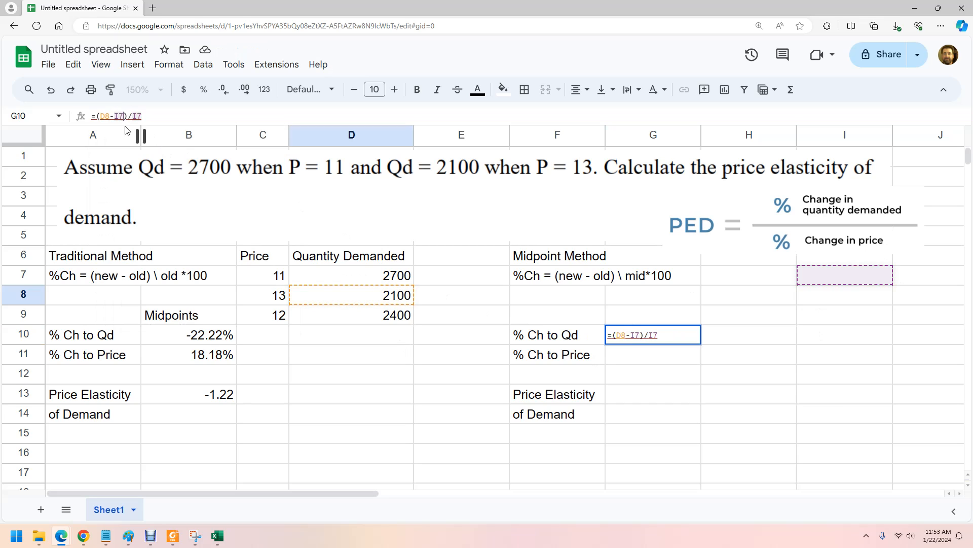
pyautogui.press('BackSpace')
pyautogui.press('BackSpace')
pyautogui.click(410, 281)
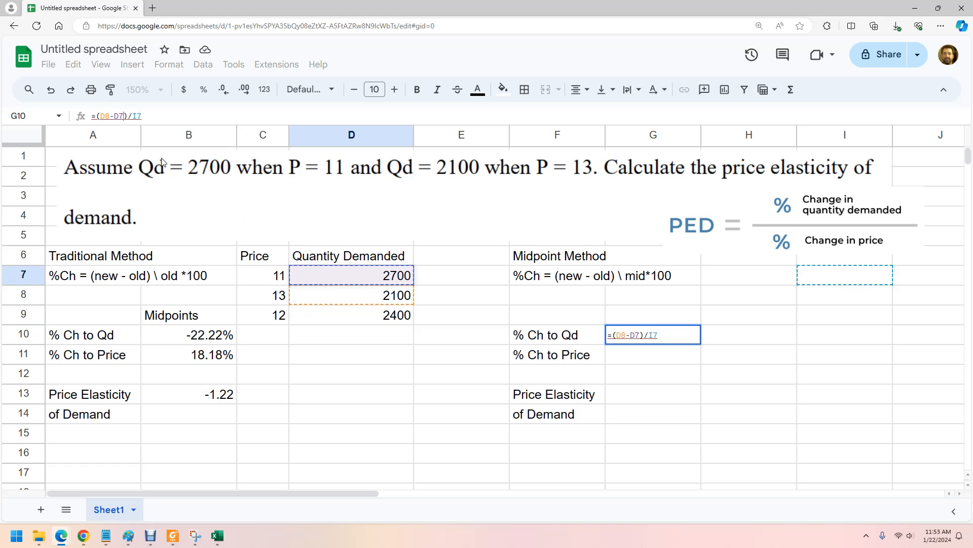
pyautogui.press('Right')
pyautogui.press('Right')
pyautogui.press('Right')
pyautogui.press('Right')
pyautogui.press('BackSpace')
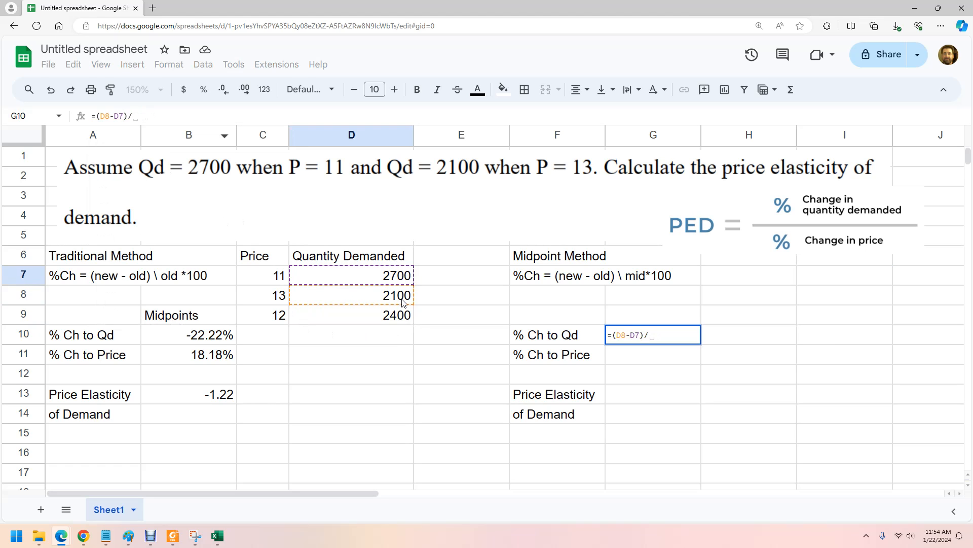
pyautogui.click(382, 317)
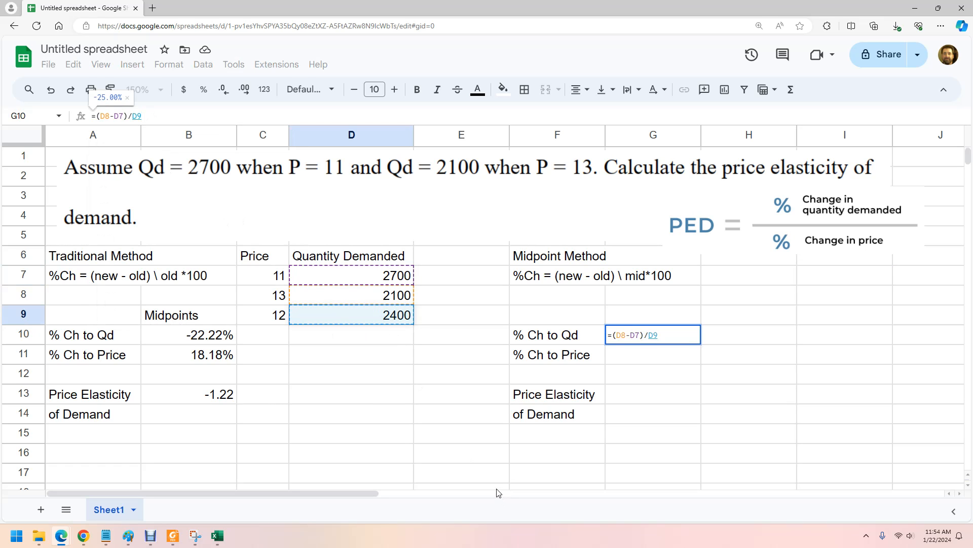
pyautogui.press('Return')
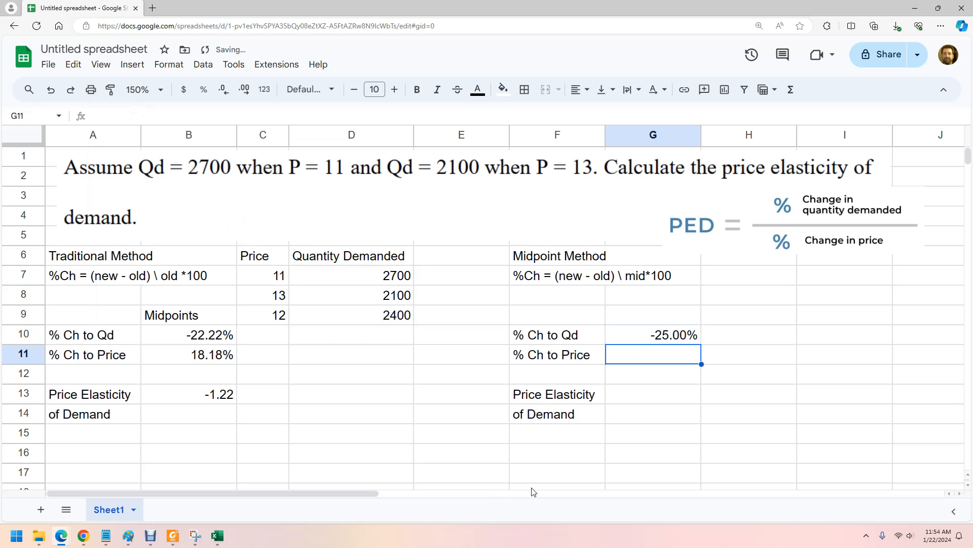
# Fill the midpoint % Ch to Qd formula from G10 down into the % Ch to Price cell G11.
pyautogui.click(650, 338)
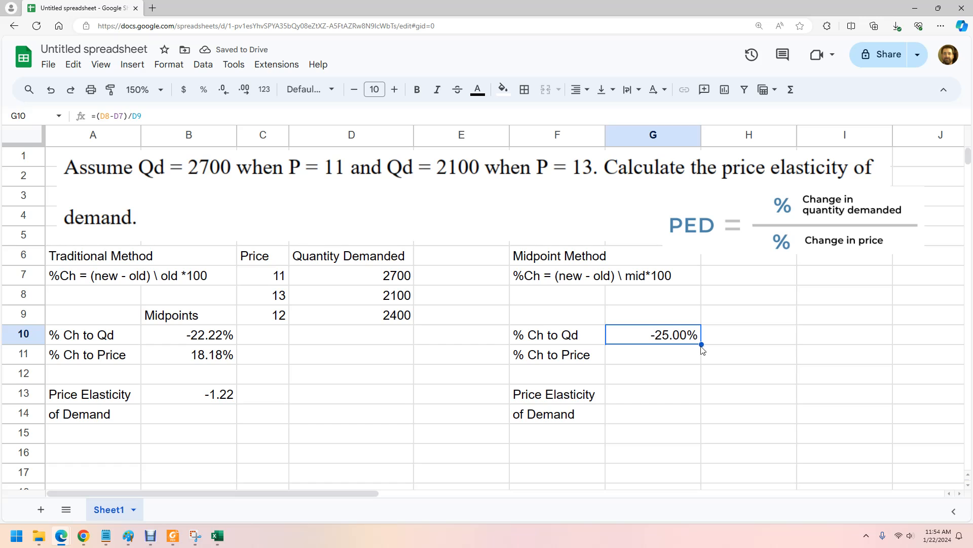
pyautogui.moveTo(702, 345); pyautogui.dragTo(700, 359)
pyautogui.click(680, 363)
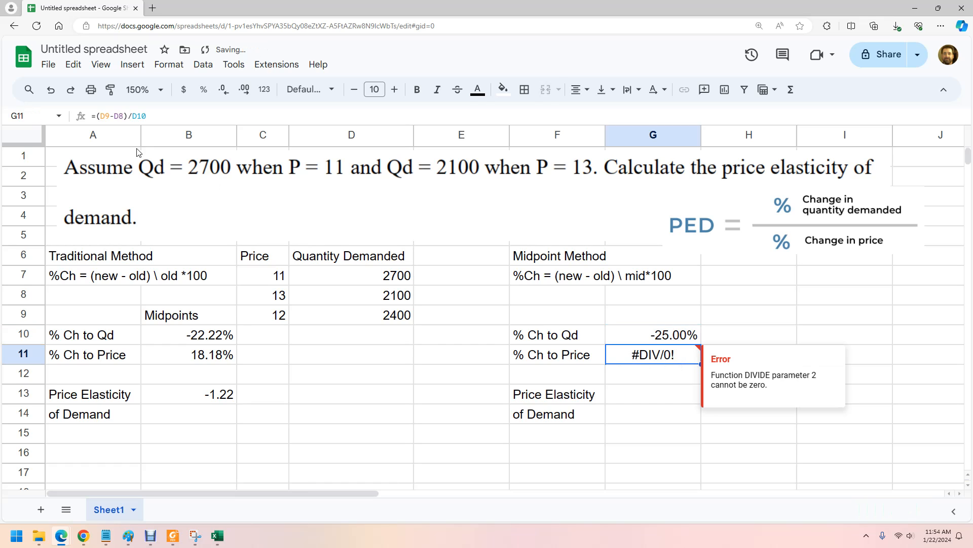
# Change the formula in G11 to =(C8-C7)/C9 so it divides the price change by the midpoint price.
pyautogui.doubleClick(105, 116)
pyautogui.press('BackSpace')
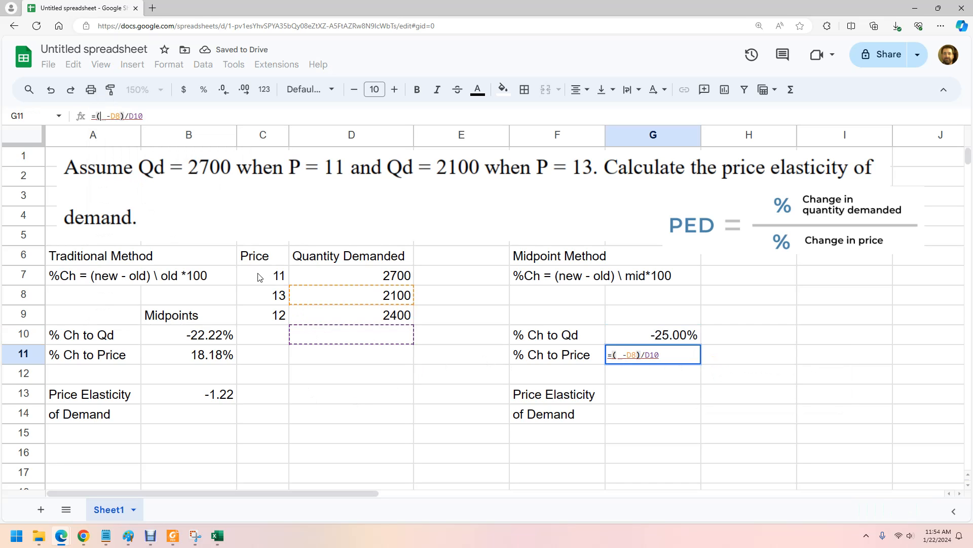
pyautogui.click(259, 298)
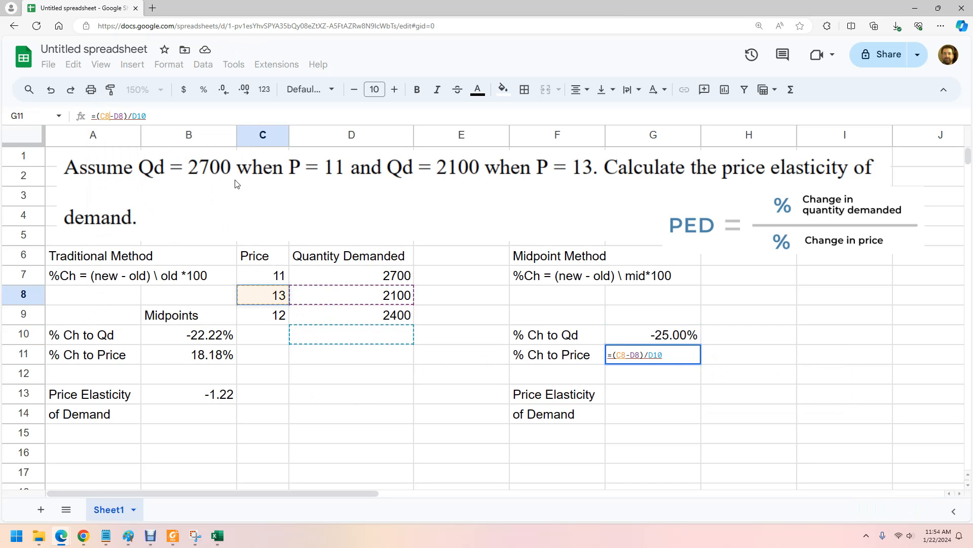
pyautogui.click(123, 116)
pyautogui.press('BackSpace')
pyautogui.press('BackSpace')
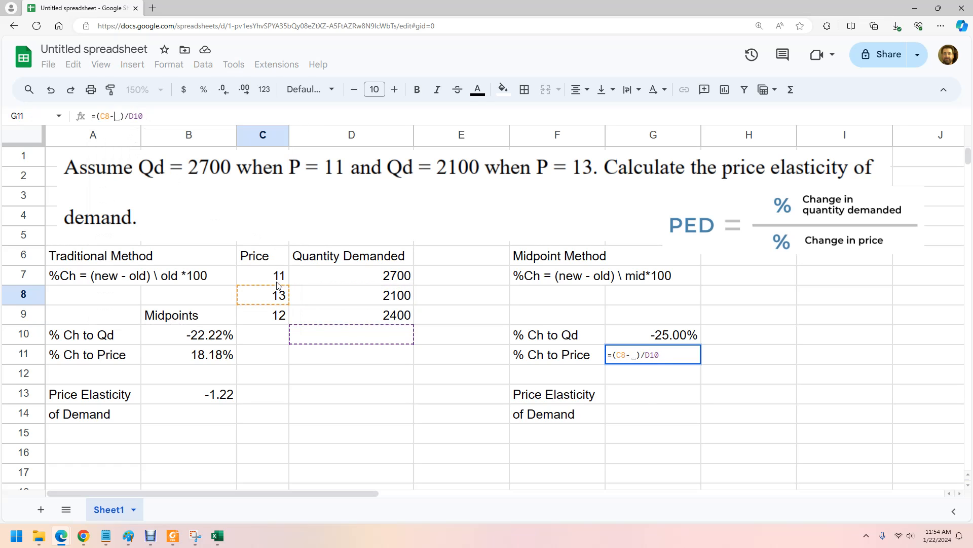
pyautogui.click(277, 276)
pyautogui.click(155, 119)
pyautogui.press('BackSpace')
pyautogui.press('BackSpace')
pyautogui.press('BackSpace')
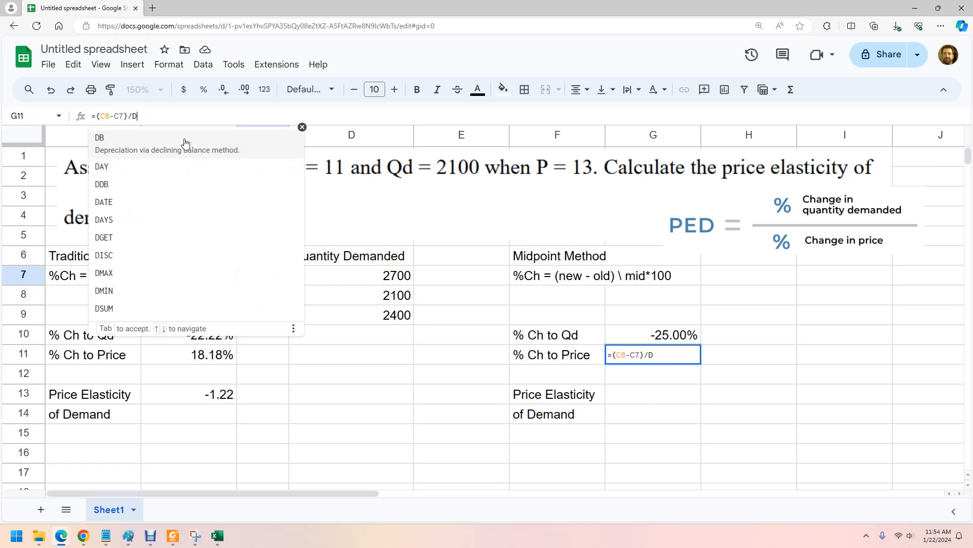
pyautogui.click(256, 320)
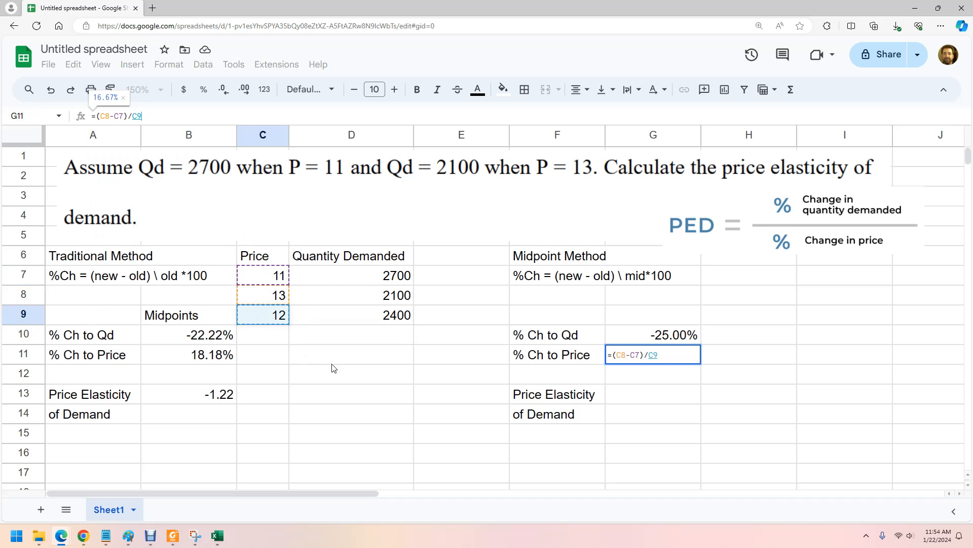
pyautogui.press('Return')
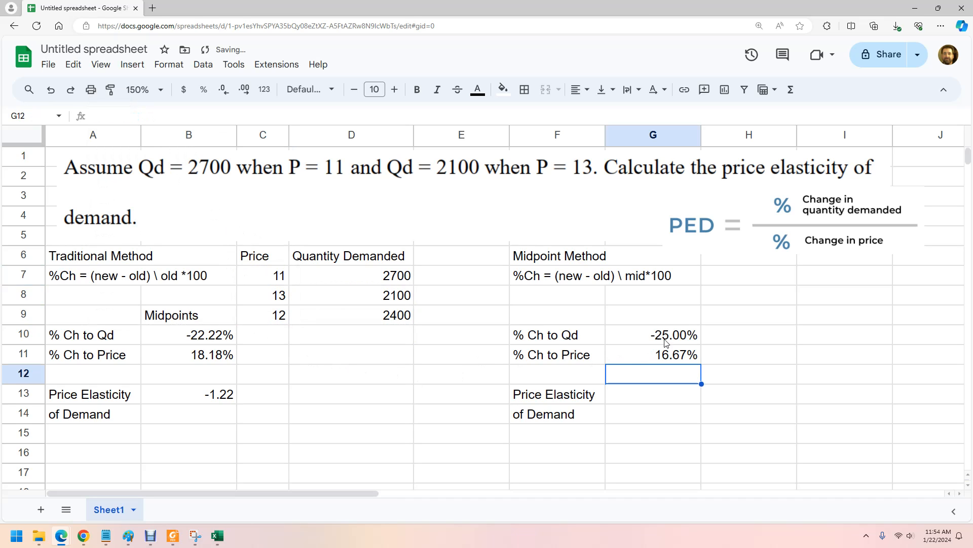
# Calculate the midpoint method's price elasticity of demand in G13 with the formula =G10/G11.
pyautogui.click(653, 399)
pyautogui.write('=')
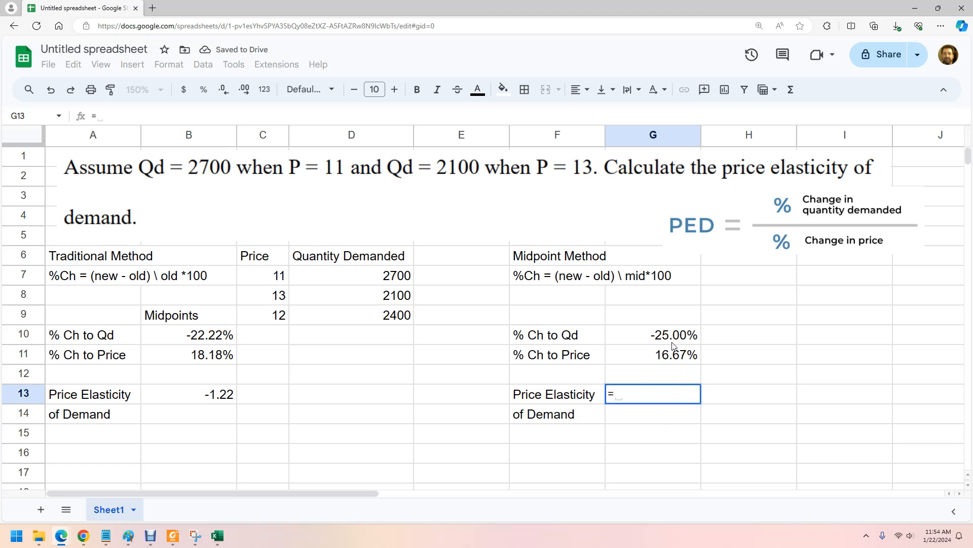
pyautogui.click(674, 340)
pyautogui.write('/')
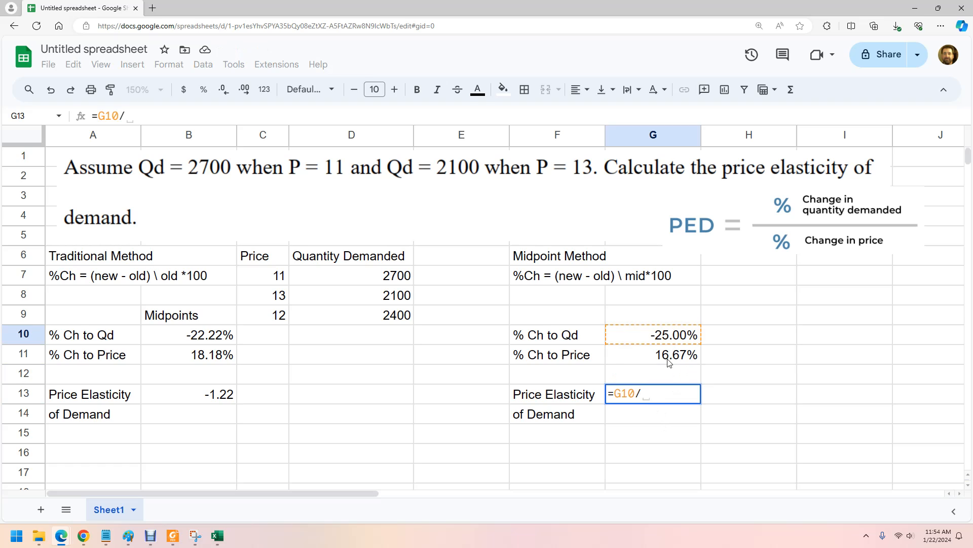
pyautogui.click(669, 361)
pyautogui.press('Return')
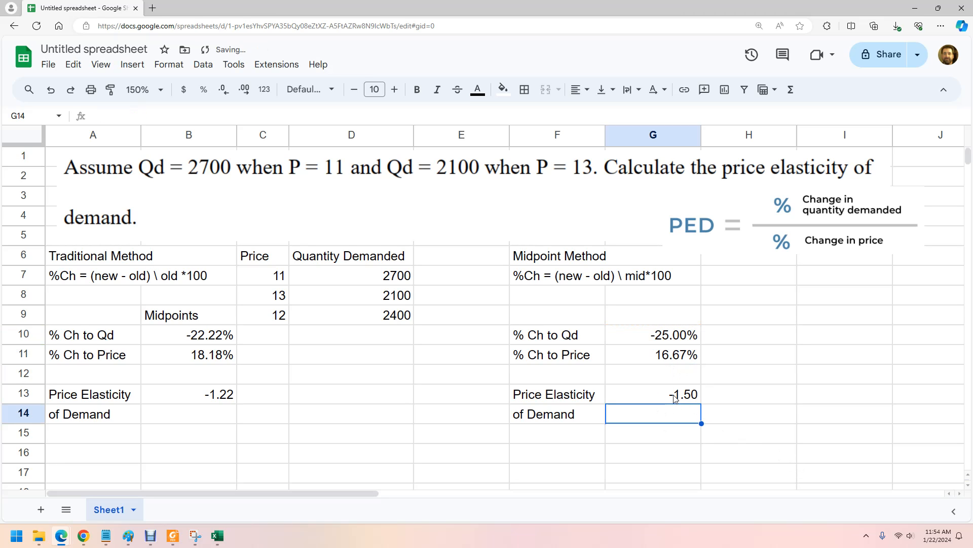
# Narrow the empty column E that separates the data table from the midpoint method.
pyautogui.click(614, 402)
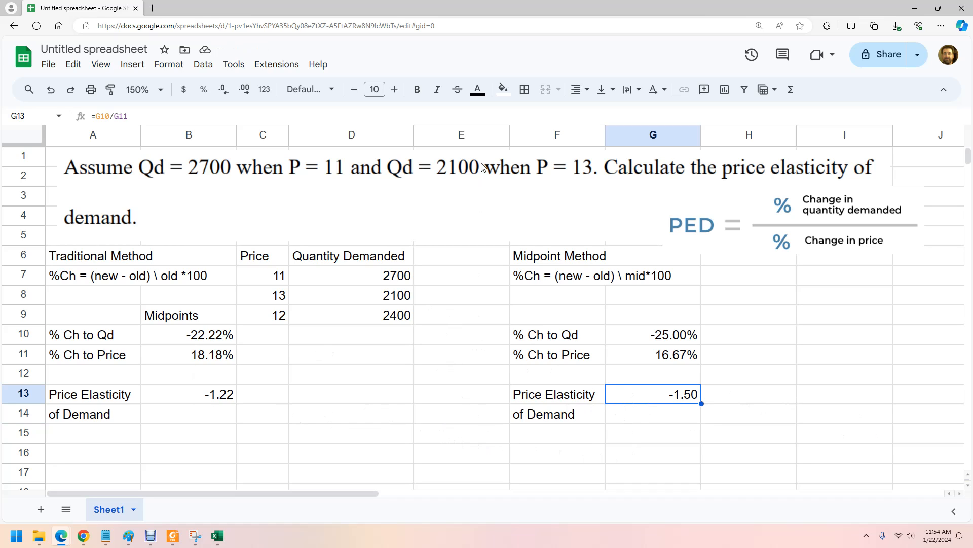
pyautogui.moveTo(509, 135); pyautogui.dragTo(478, 134)
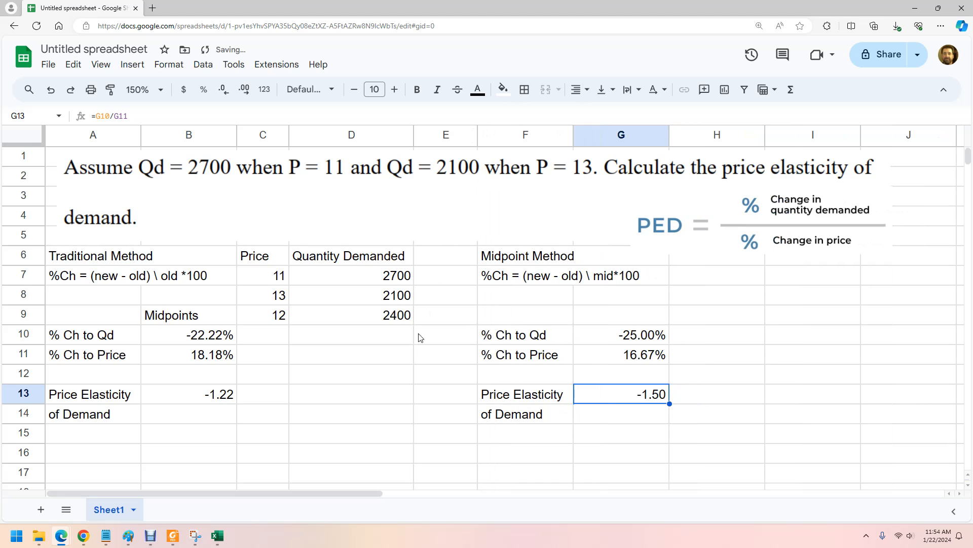
pyautogui.click(393, 399)
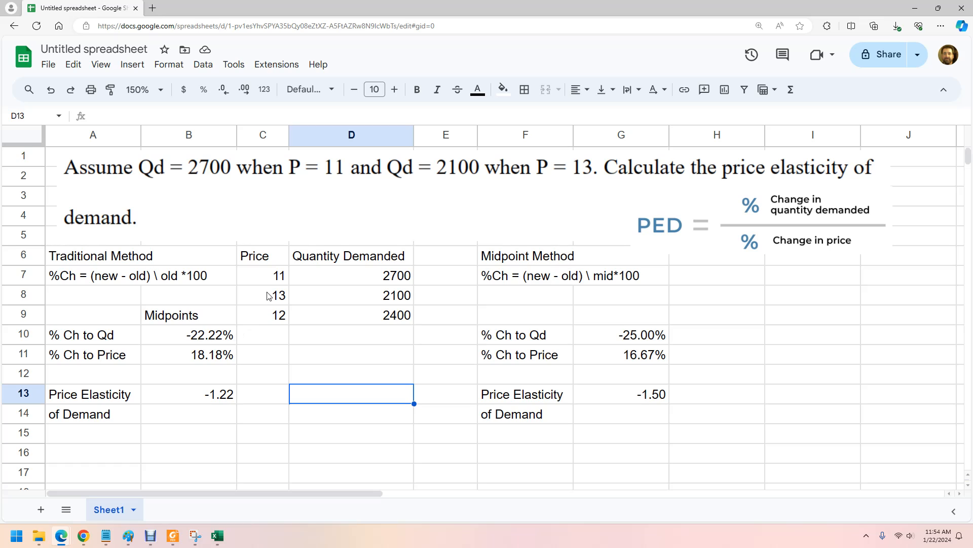
# Record the traditional method's elasticity as the fixed value -1.22 in C15.
pyautogui.click(278, 431)
pyautogui.write('-1.22')
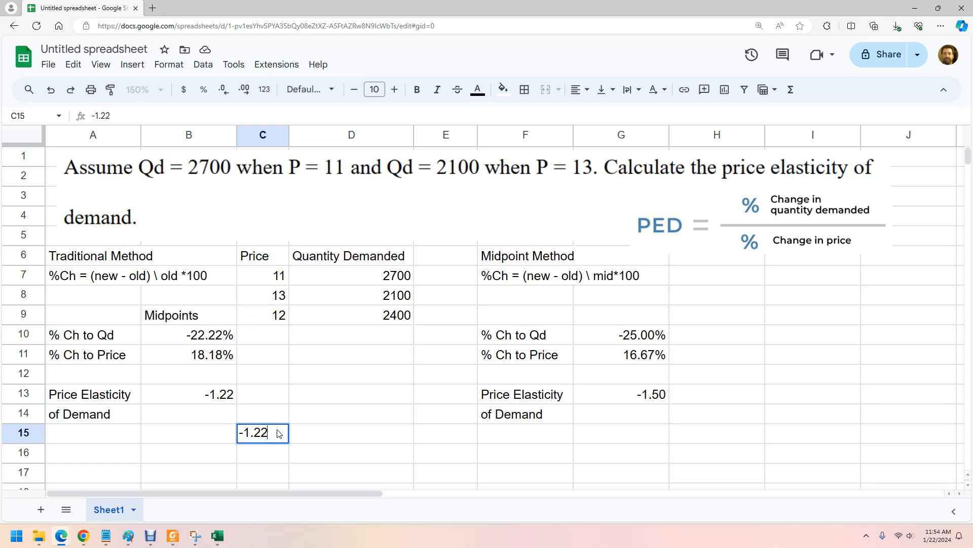
pyautogui.press('Return')
pyautogui.click(297, 380)
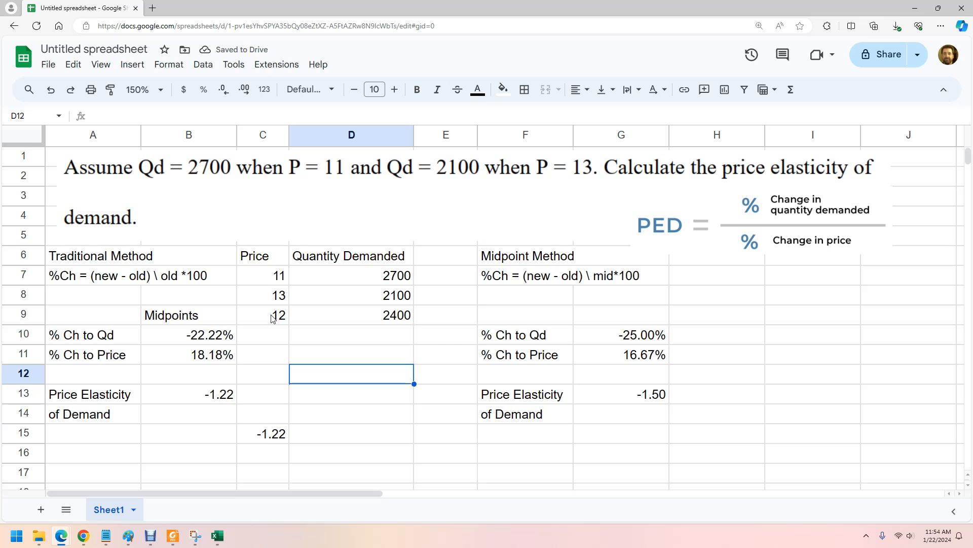
# Swap the two prices by setting C8 to 11 and C7 to 13.
pyautogui.click(276, 299)
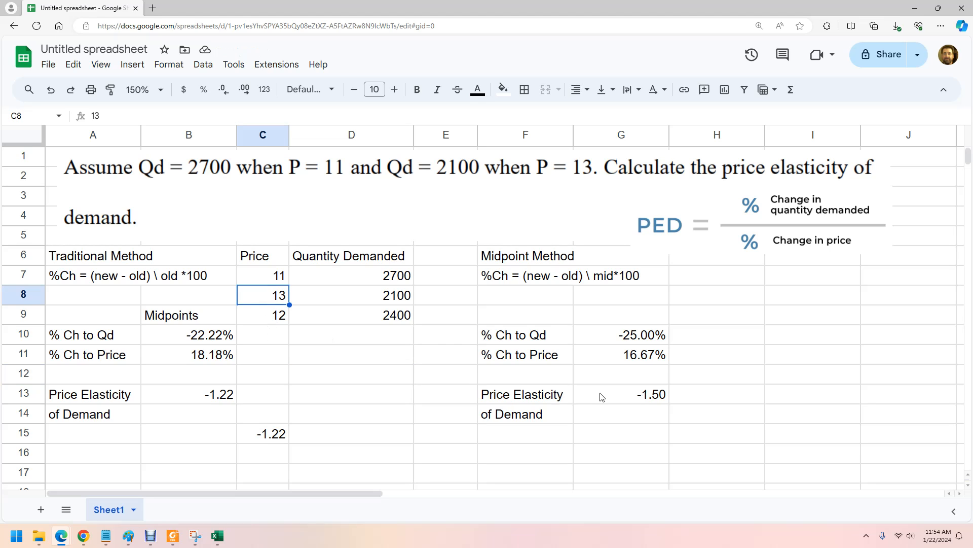
pyautogui.write('11')
pyautogui.press('Up')
pyautogui.write('13')
pyautogui.press('Tab')
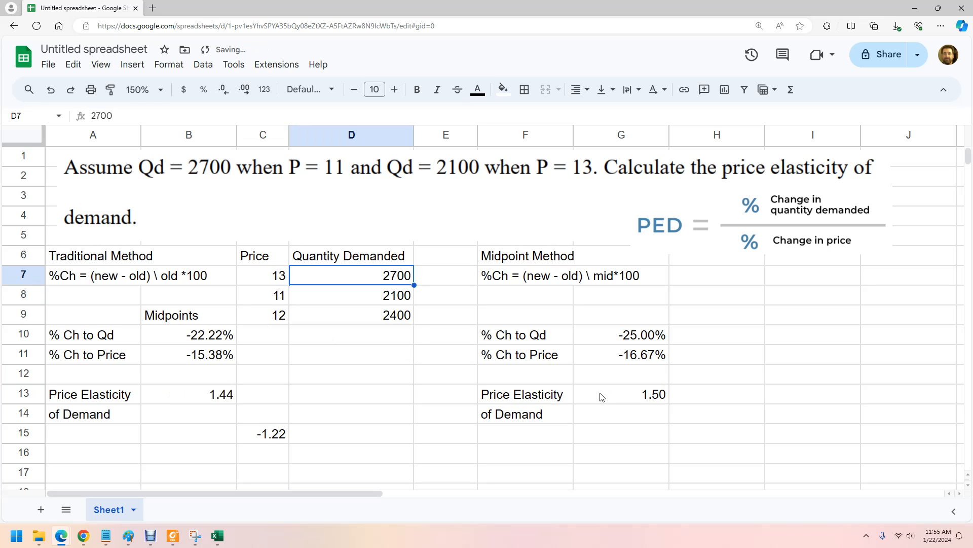
# Swap the two quantities demanded by setting D7 to 2100 and D8 to 2700.
pyautogui.write('1')
pyautogui.write('100')
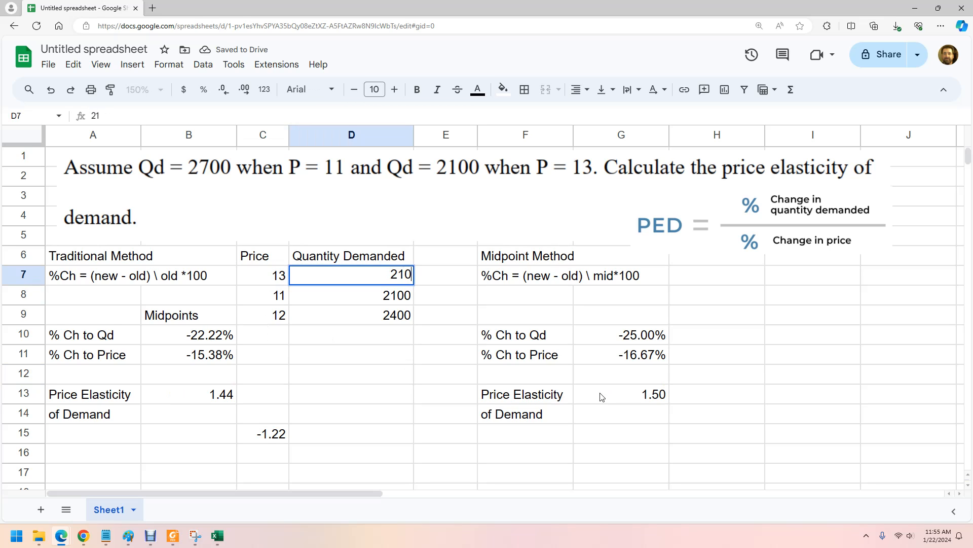
pyautogui.press('Return')
pyautogui.write('27')
pyautogui.press('Return')
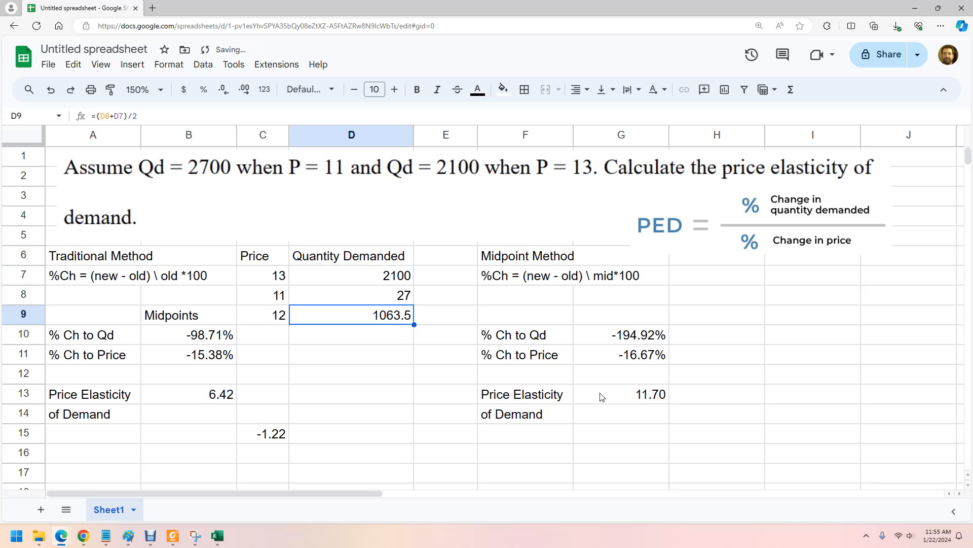
pyautogui.press('Up')
pyautogui.write('2700')
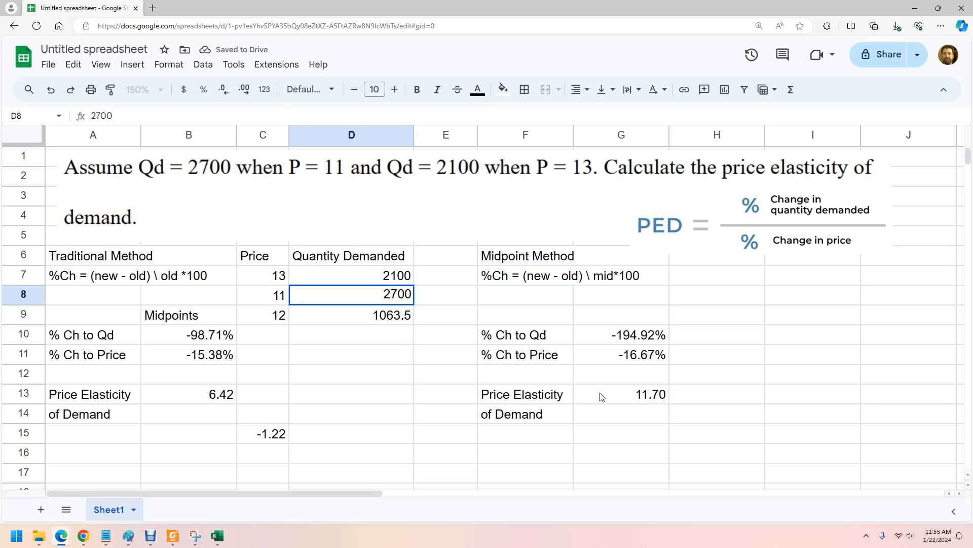
pyautogui.press('Return')
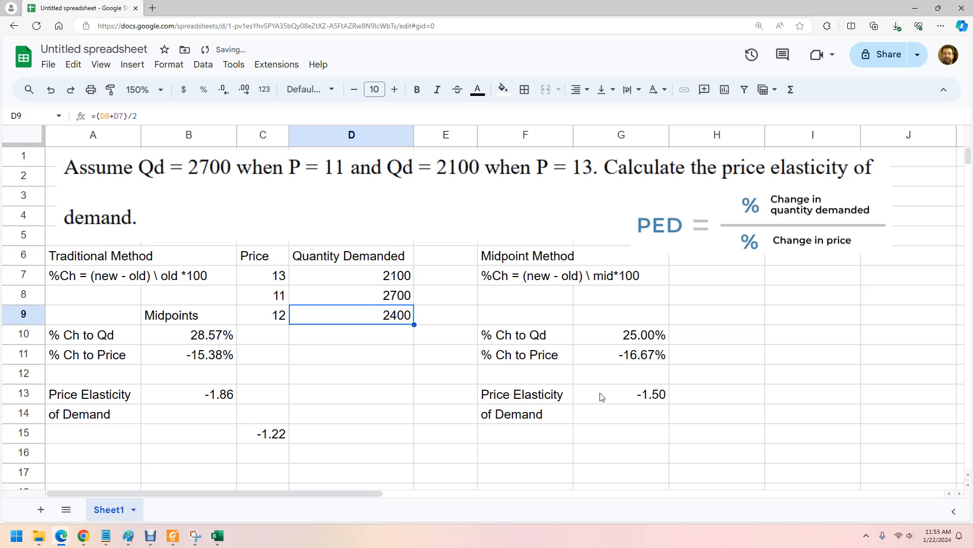